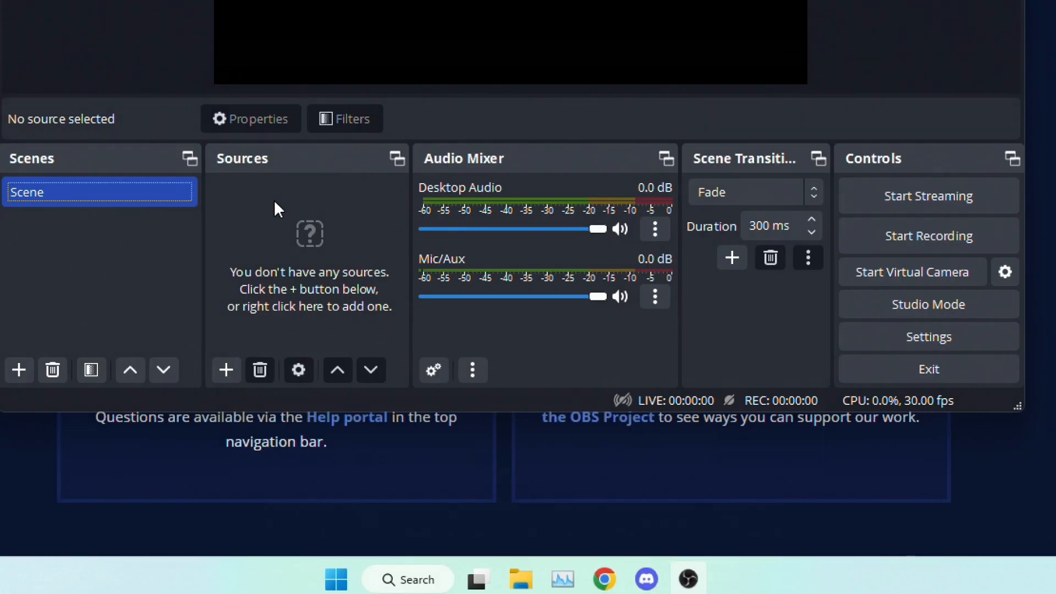
Add a new Video Capture Device source to the scene, using the USB Video device.
{"action": "right_click", "coordinate": [390, 363]}
{"action": "mouse_move", "coordinate": [311, 217]}
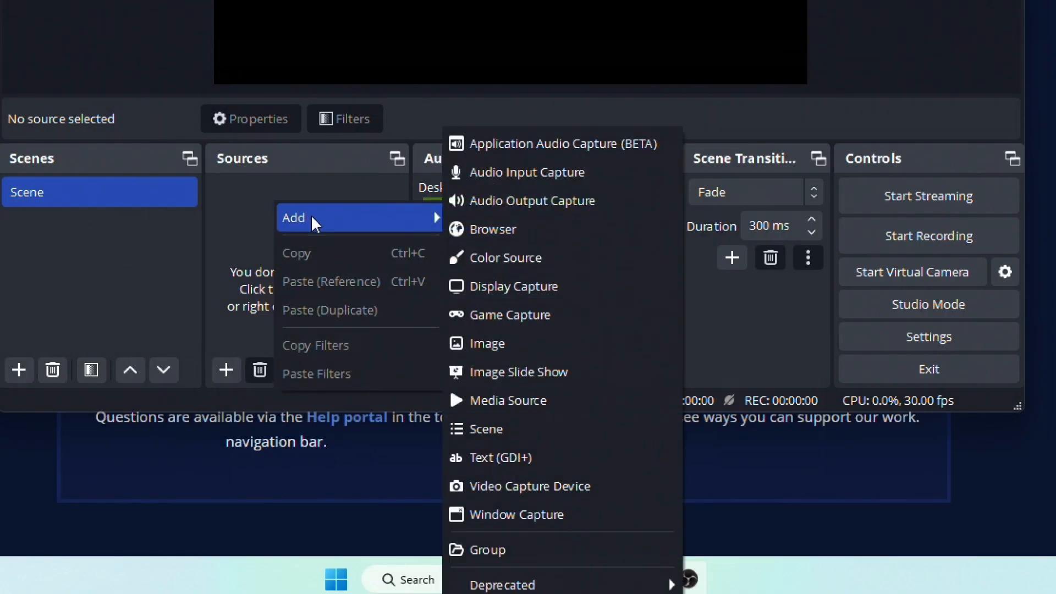
{"action": "left_click", "coordinate": [528, 486]}
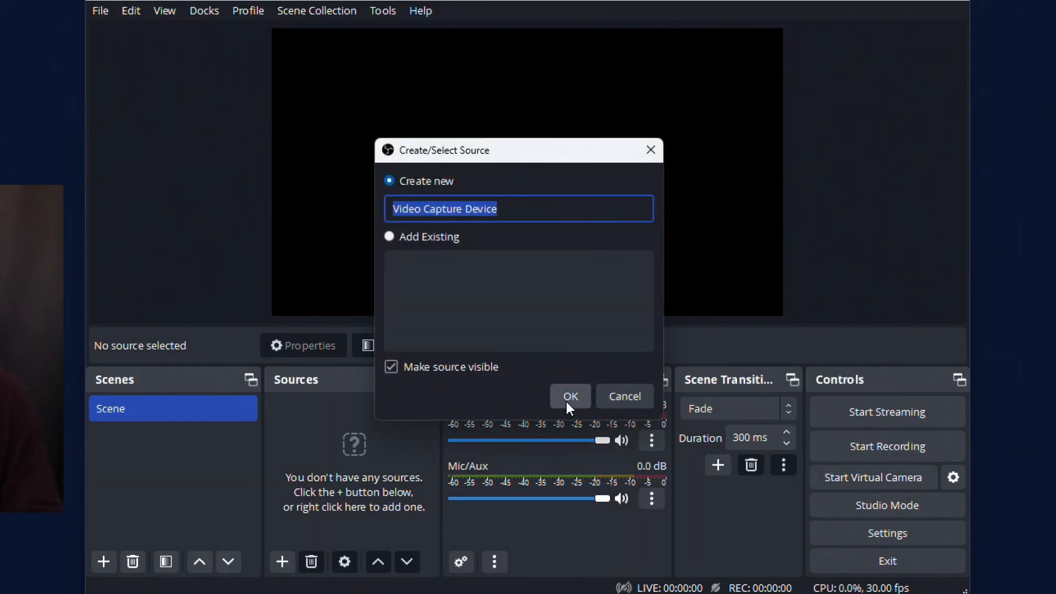
{"action": "left_click", "coordinate": [567, 403]}
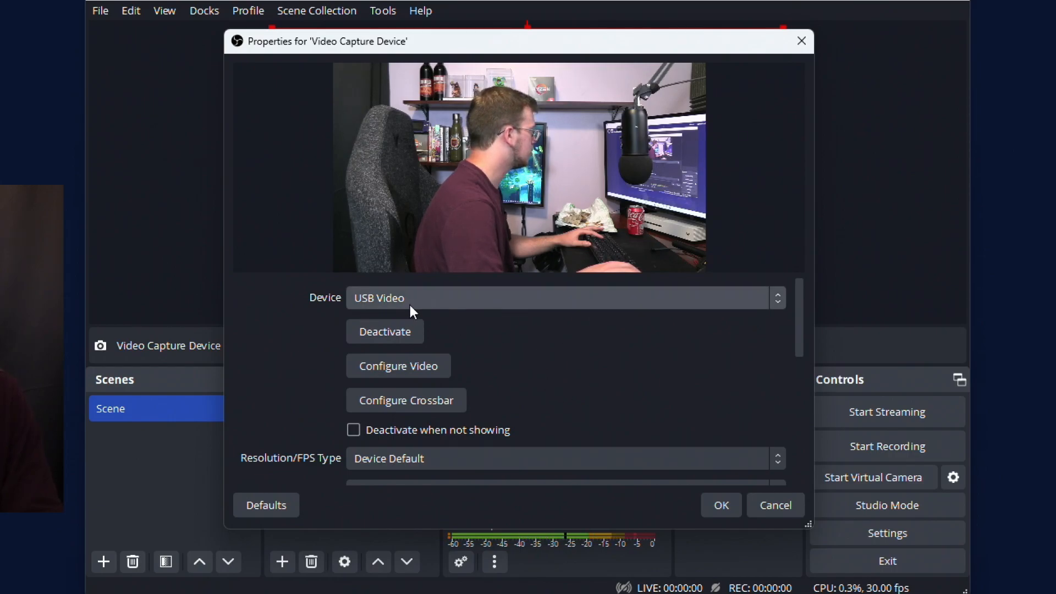
{"action": "left_click", "coordinate": [720, 505]}
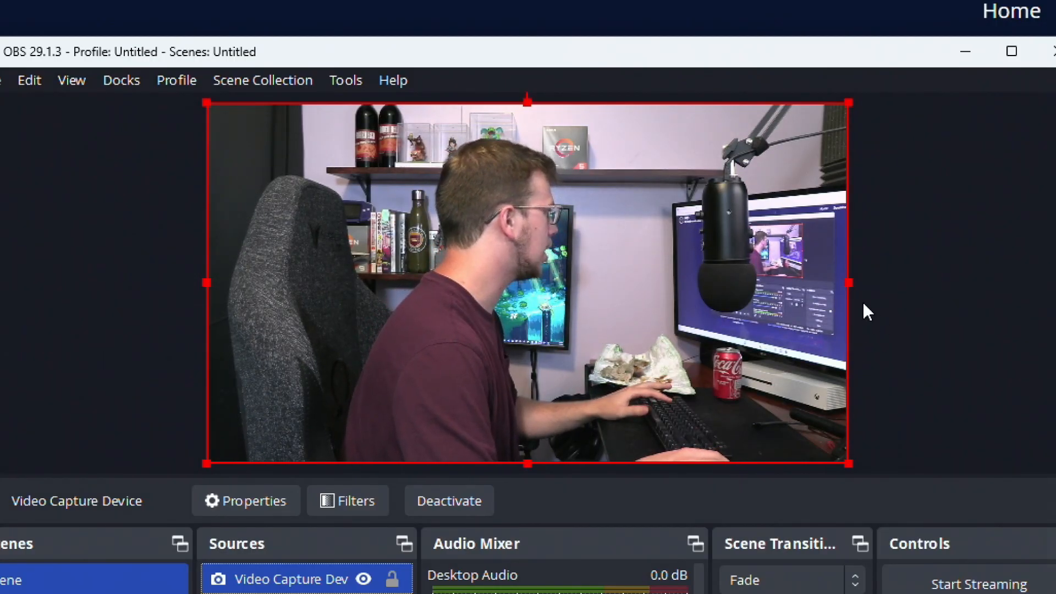
Shrink the webcam source and place it at the canvas's left edge, about 330 px from the top and 1240 px from the right.
{"action": "left_click_drag", "start_coordinate": [829, 282], "coordinate": [492, 266]}
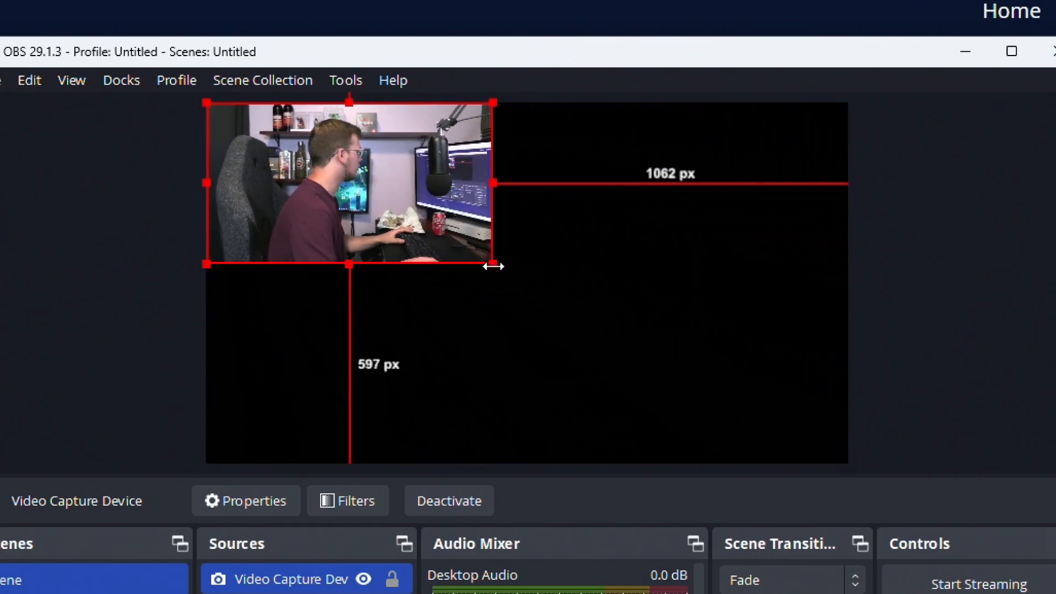
{"action": "left_click_drag", "start_coordinate": [404, 213], "coordinate": [410, 297]}
{"action": "left_click_drag", "start_coordinate": [491, 285], "coordinate": [434, 267]}
{"action": "left_click_drag", "start_coordinate": [368, 269], "coordinate": [367, 279]}
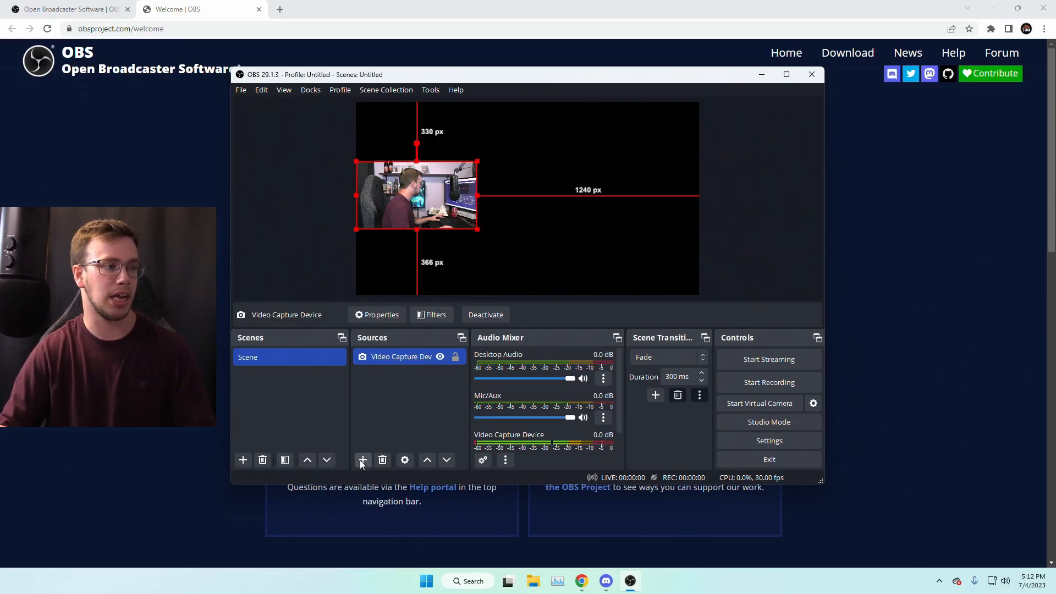
Add a Display Capture source of the primary monitor and place it beneath the webcam source in the source order.
{"action": "left_click", "coordinate": [363, 460]}
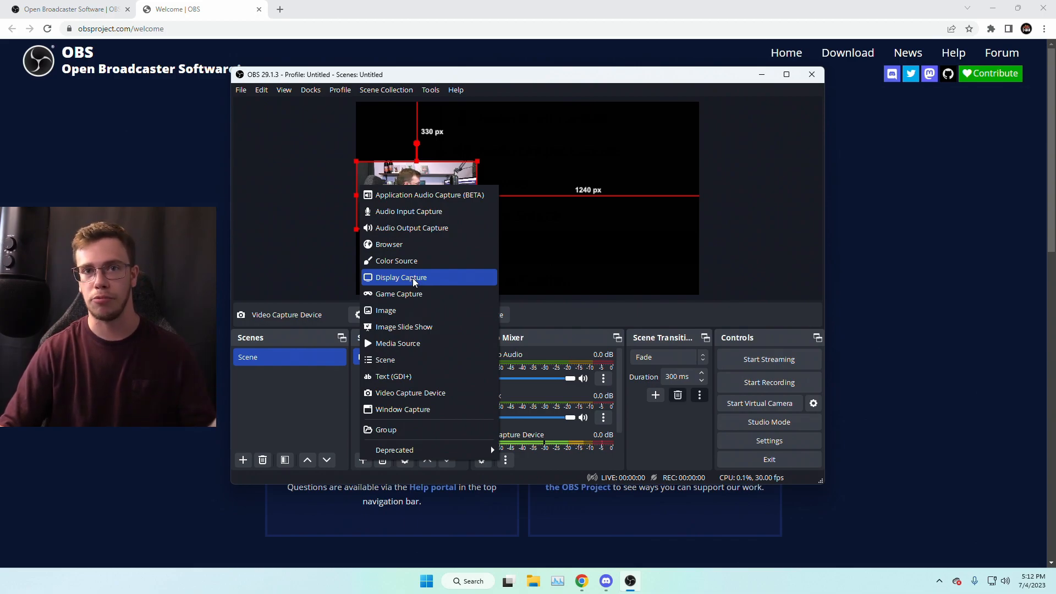
{"action": "left_click", "coordinate": [412, 278]}
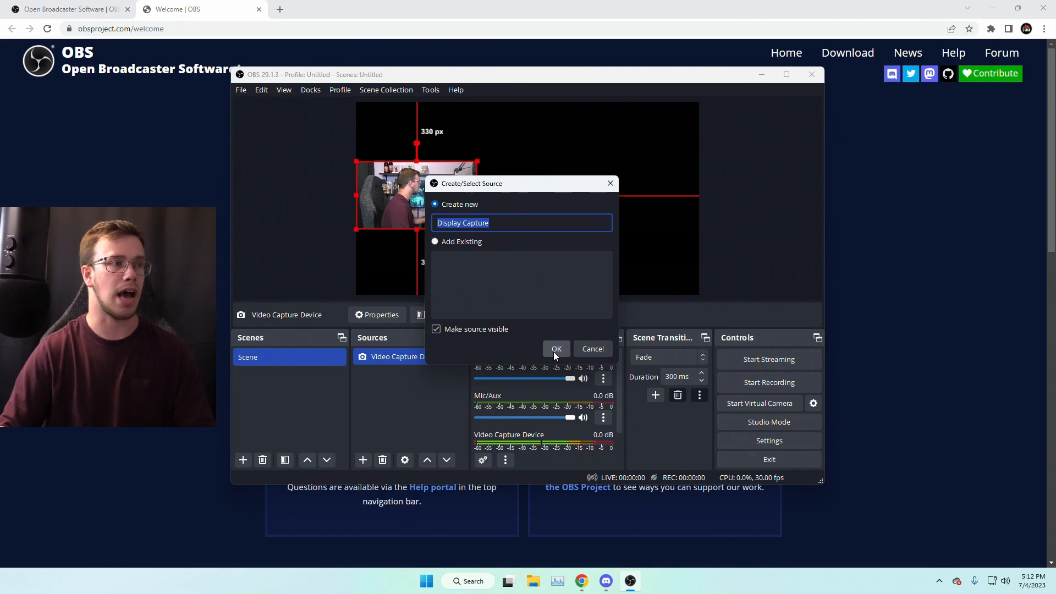
{"action": "left_click", "coordinate": [556, 349]}
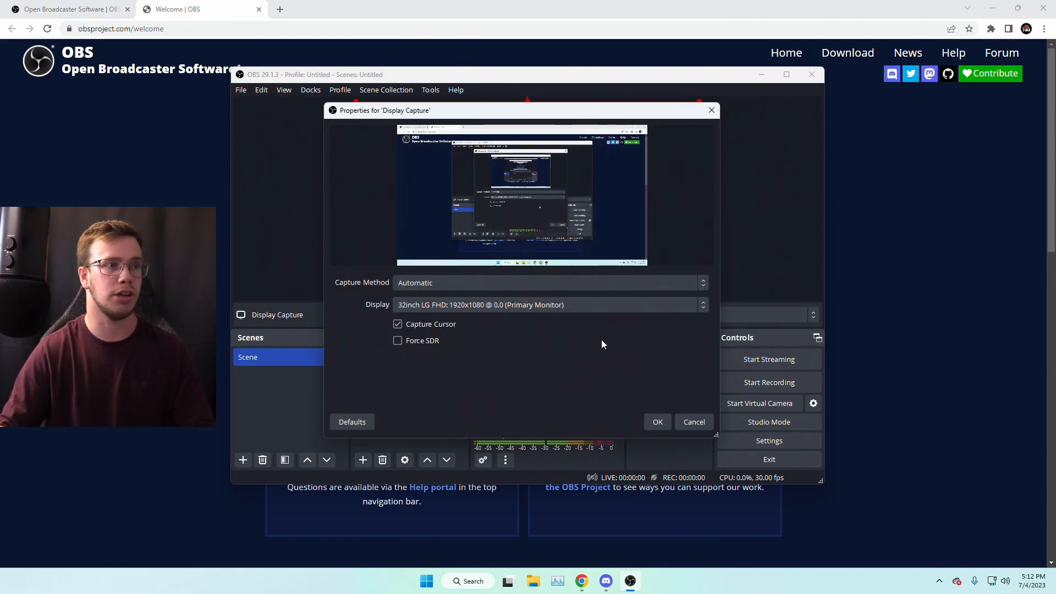
{"action": "left_click", "coordinate": [657, 422]}
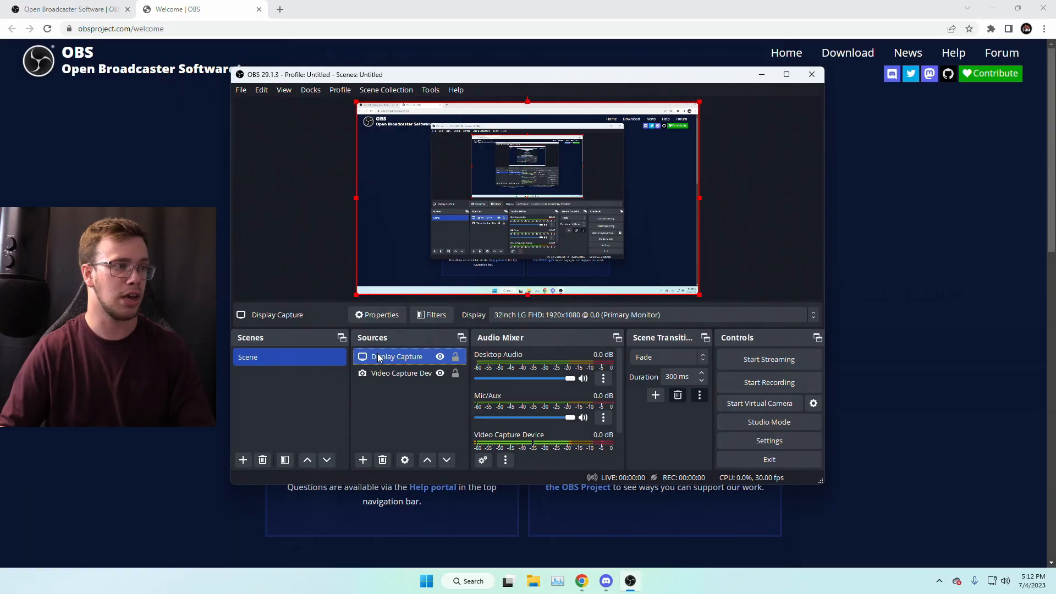
{"action": "left_click_drag", "start_coordinate": [380, 357], "coordinate": [378, 382]}
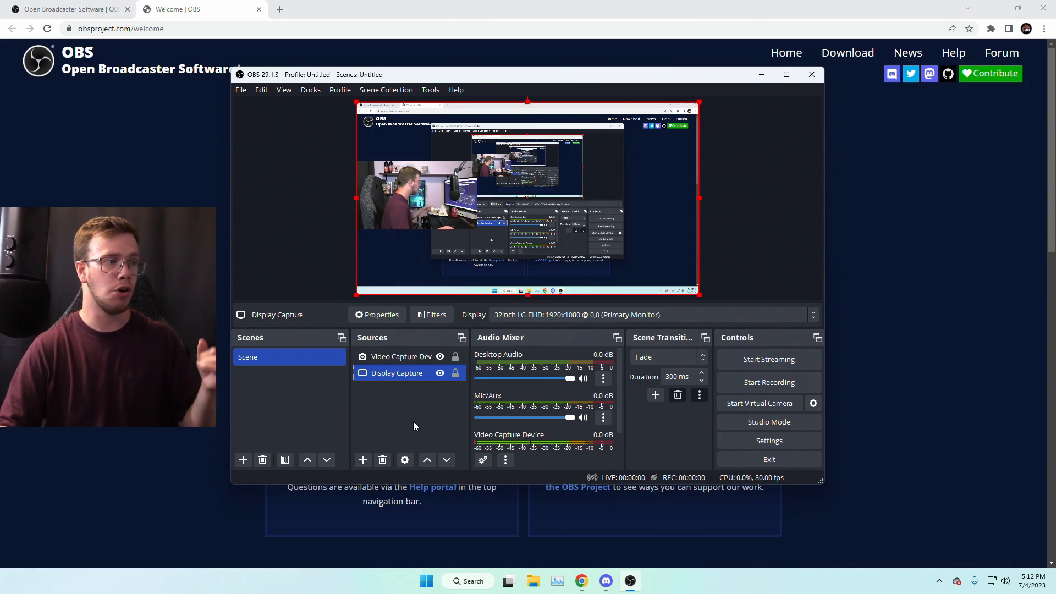
Add a second Video Capture Device source using Elgato Game Capture HD, and order the webcam source directly above Display Capture.
{"action": "left_click", "coordinate": [362, 459]}
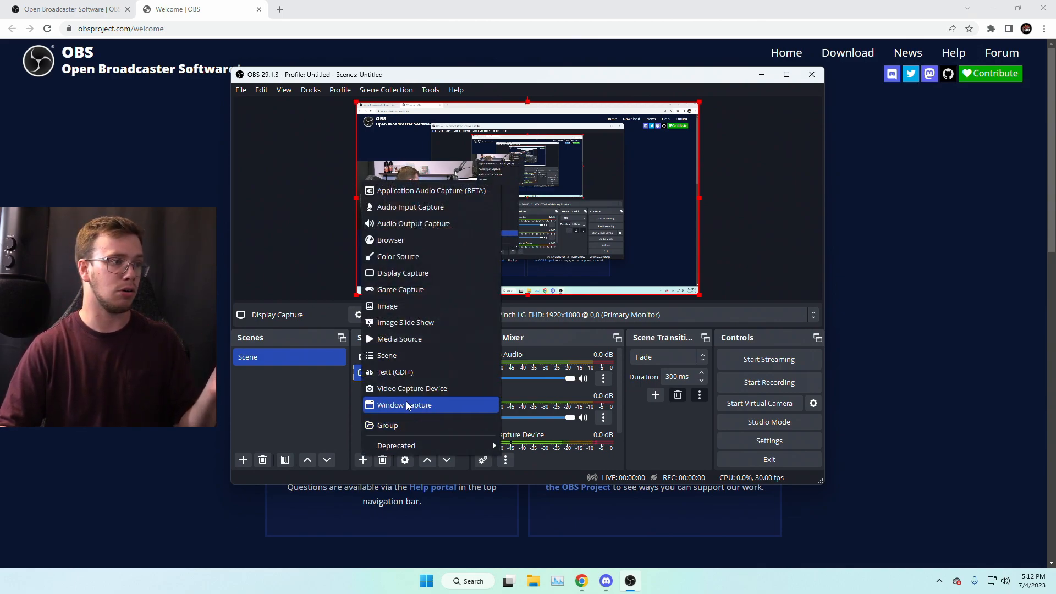
{"action": "left_click", "coordinate": [422, 389]}
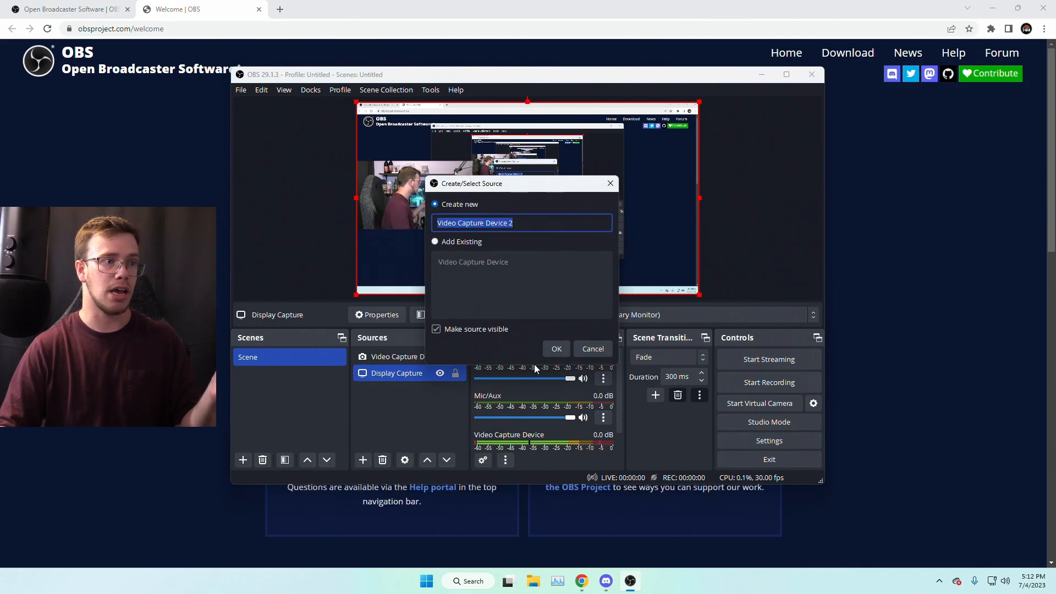
{"action": "left_click", "coordinate": [554, 350]}
{"action": "left_click", "coordinate": [520, 282]}
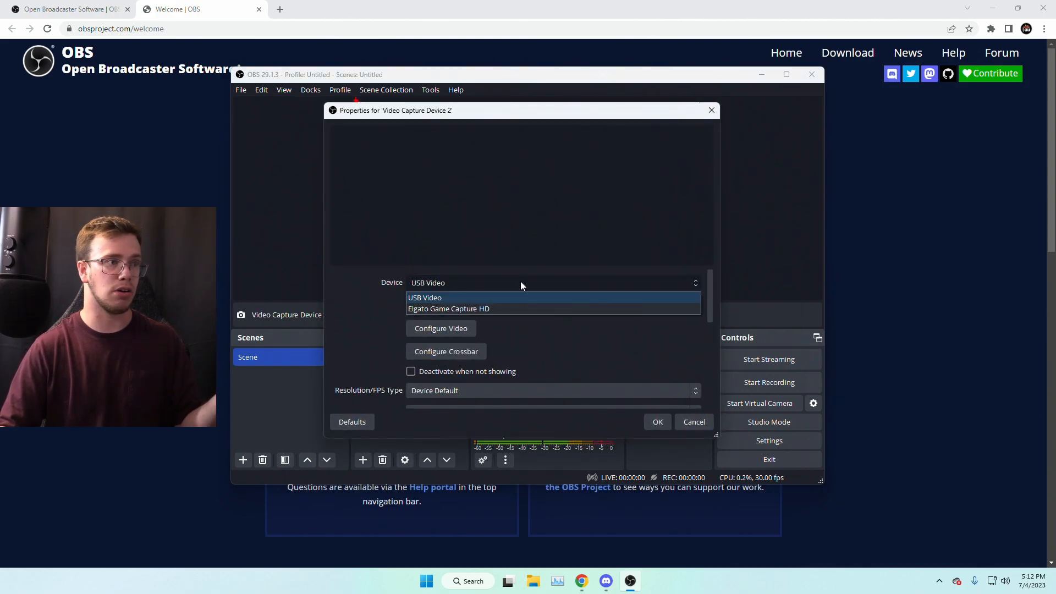
{"action": "left_click", "coordinate": [487, 309]}
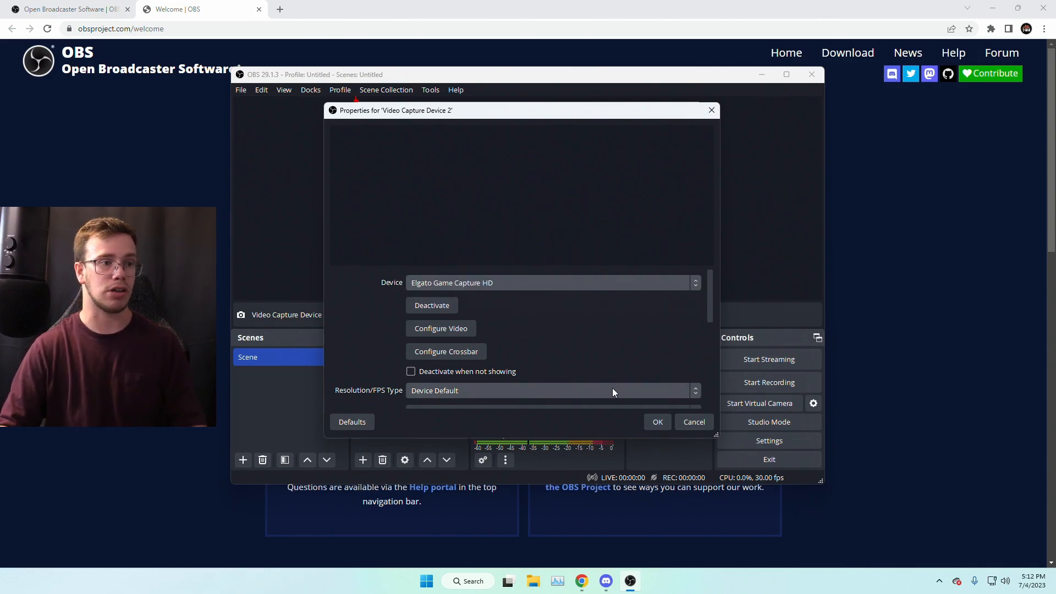
{"action": "left_click", "coordinate": [664, 414]}
{"action": "left_click_drag", "start_coordinate": [411, 357], "coordinate": [411, 372]}
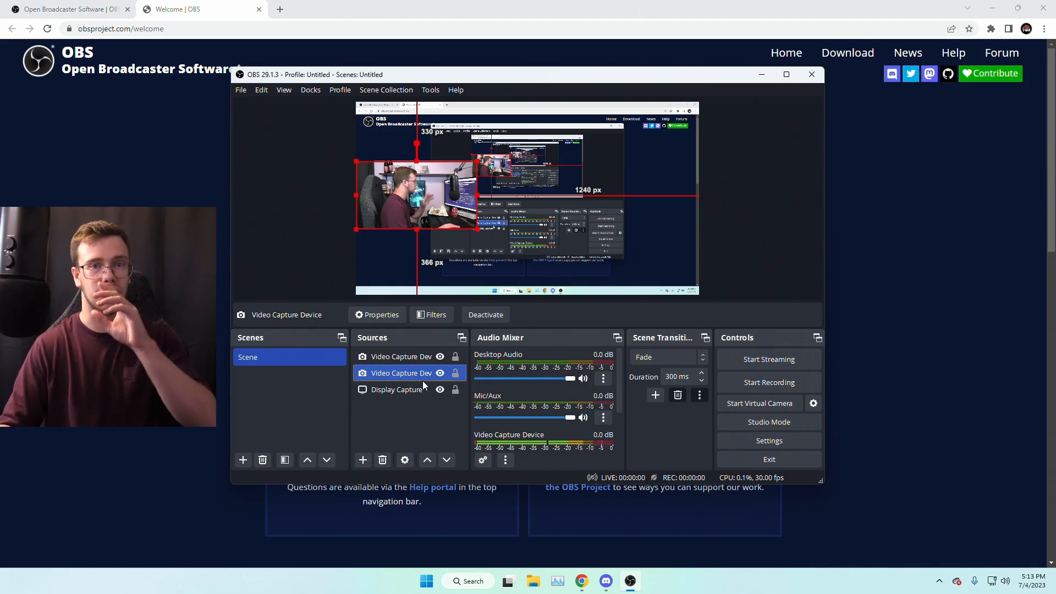
{"action": "left_click", "coordinate": [300, 252]}
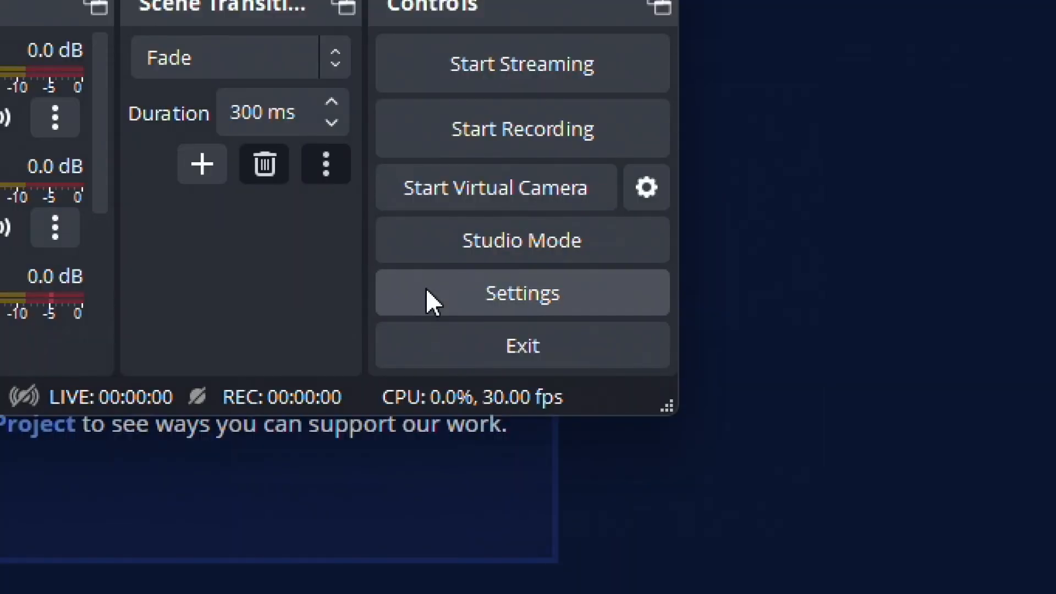
Set the global Mic/Auxiliary Audio device to Headset Microphone (Arctis Pro Wireless Chat) and save the settings.
{"action": "left_click", "coordinate": [427, 291]}
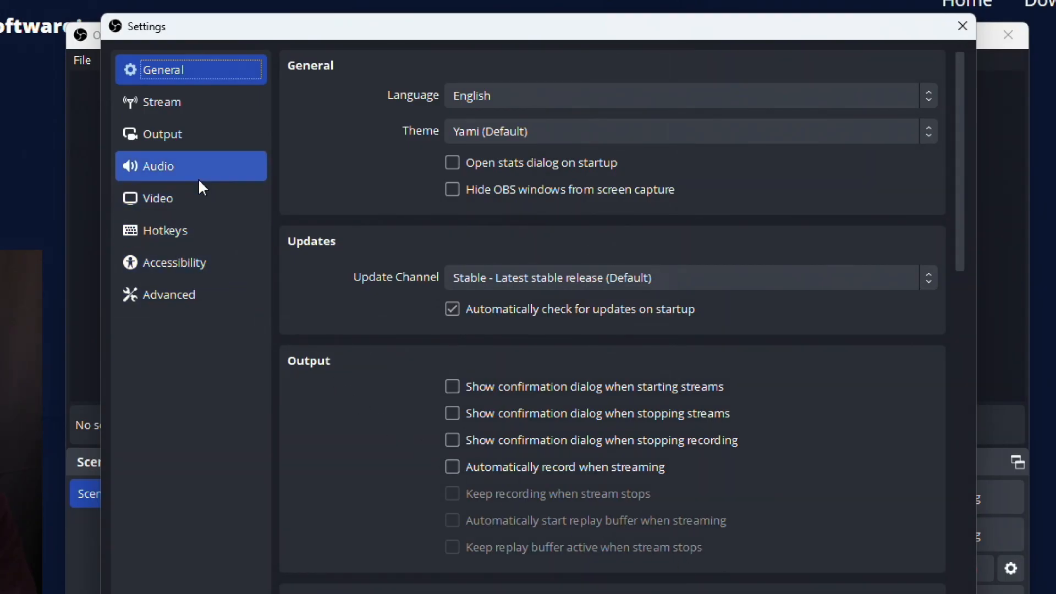
{"action": "left_click", "coordinate": [199, 179]}
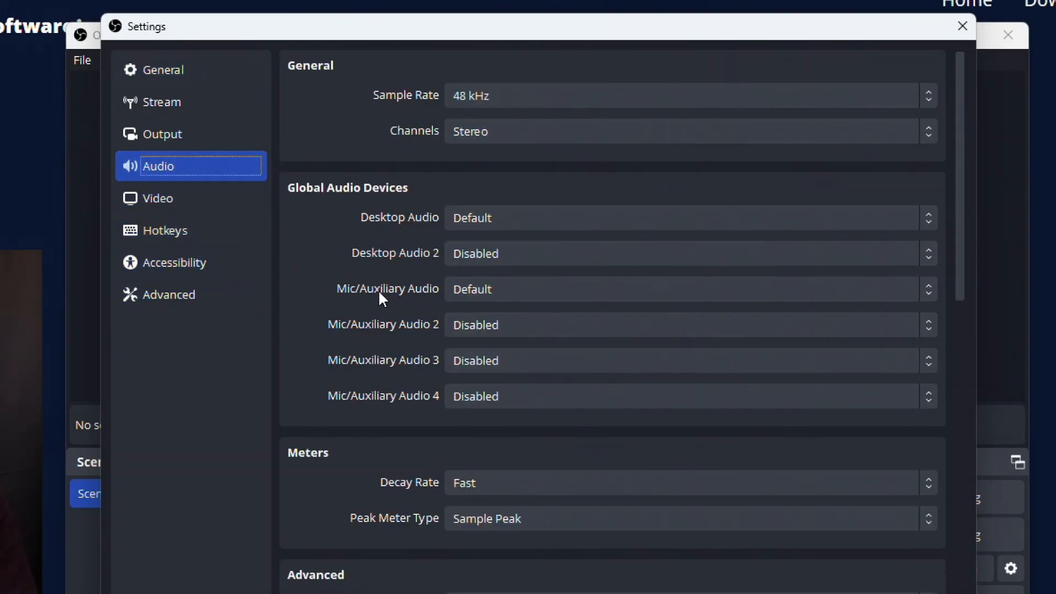
{"action": "left_click", "coordinate": [507, 297]}
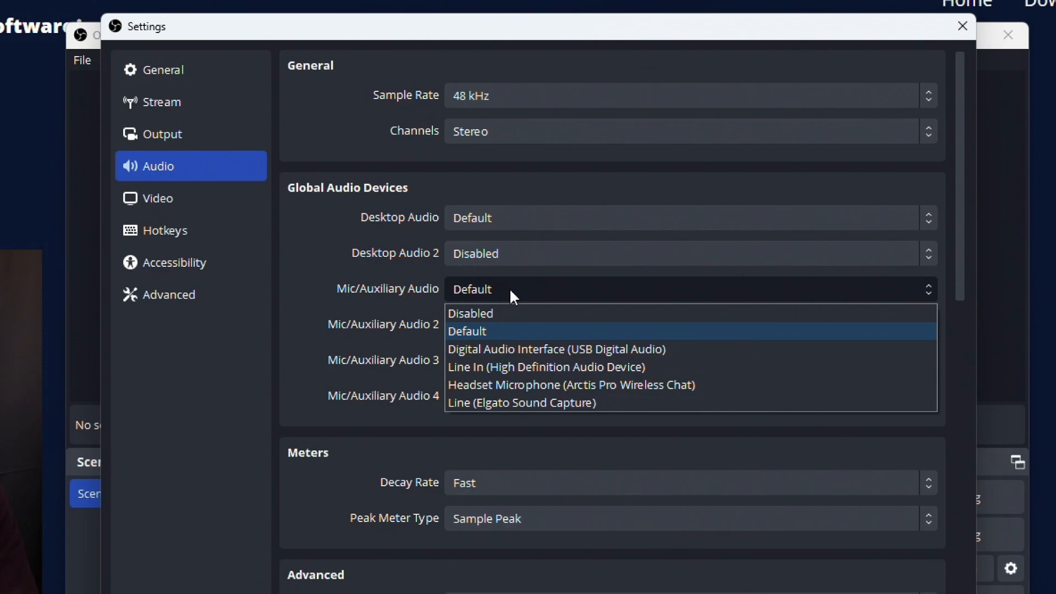
{"action": "left_click", "coordinate": [571, 390]}
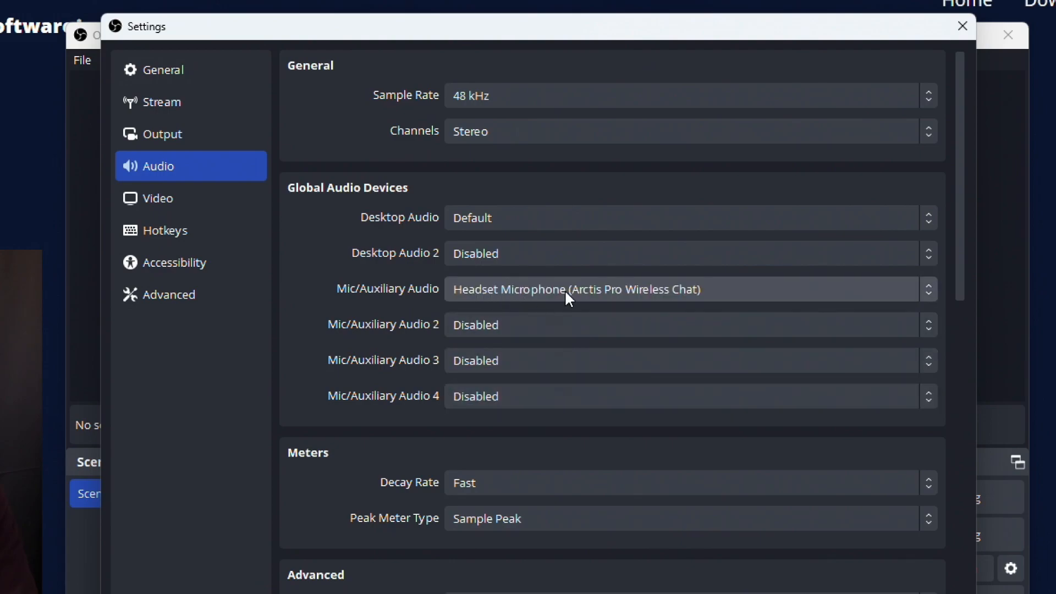
{"action": "left_click", "coordinate": [695, 466]}
Add a Noise Gate audio filter with its default name to the Mic/Aux channel.
{"action": "scroll", "coordinate": [538, 386], "scroll_direction": "down", "scroll_amount": 1}
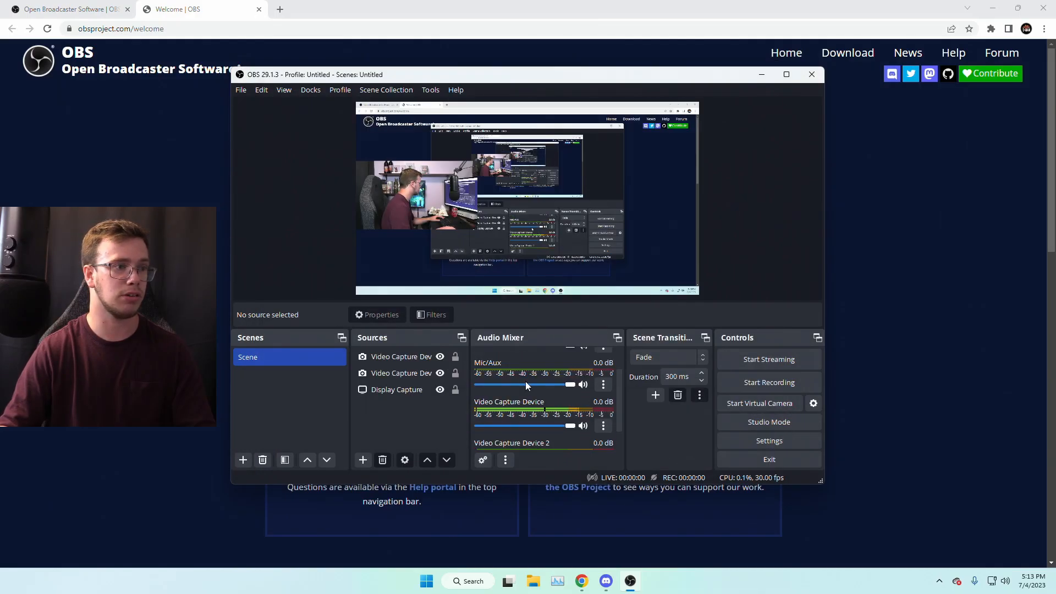
{"action": "left_click", "coordinate": [599, 384]}
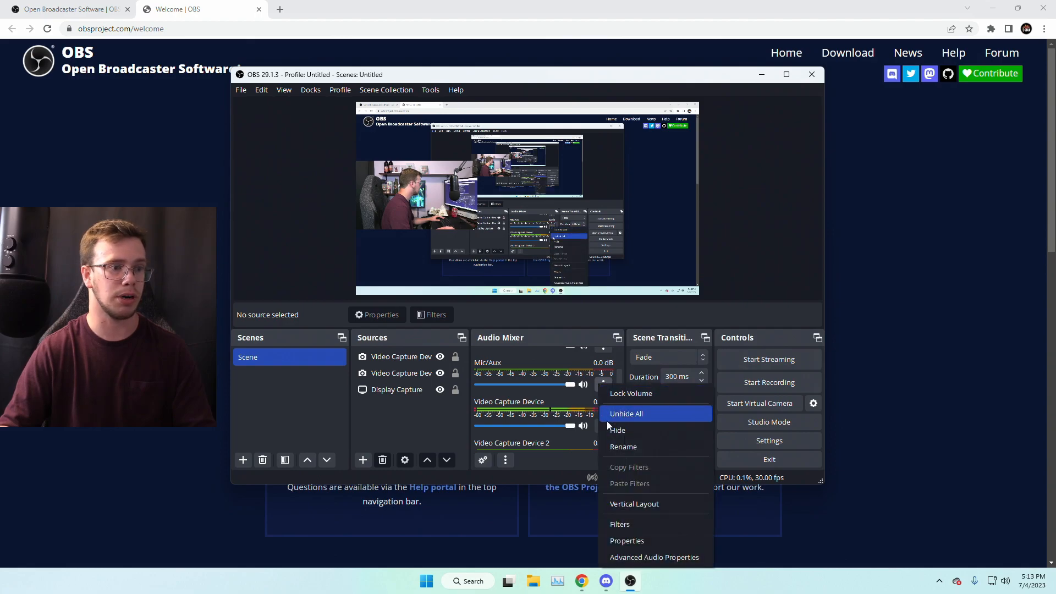
{"action": "left_click", "coordinate": [619, 525]}
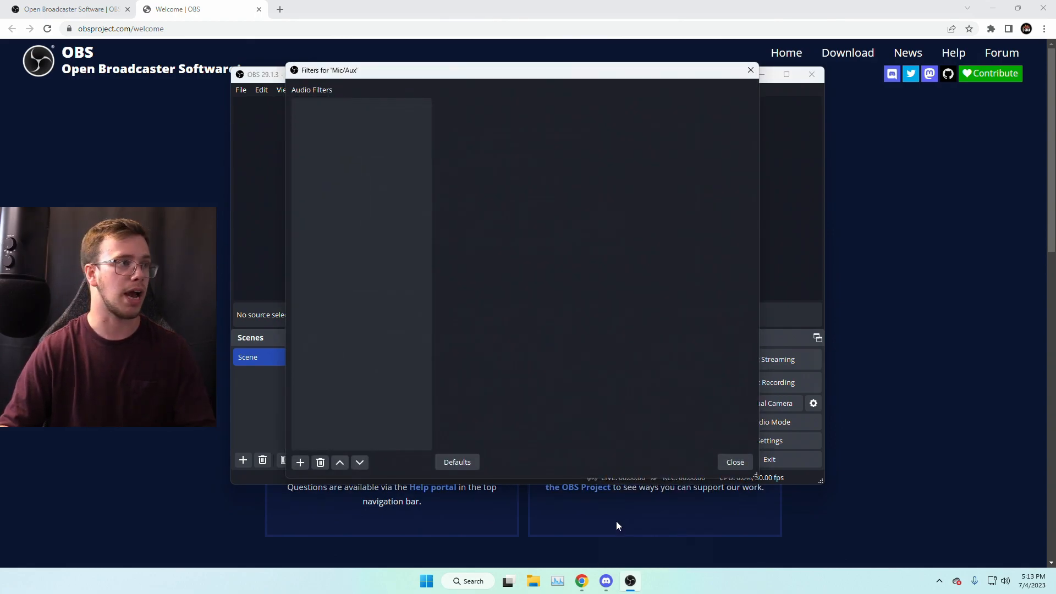
{"action": "right_click", "coordinate": [340, 181]}
{"action": "mouse_move", "coordinate": [348, 189]}
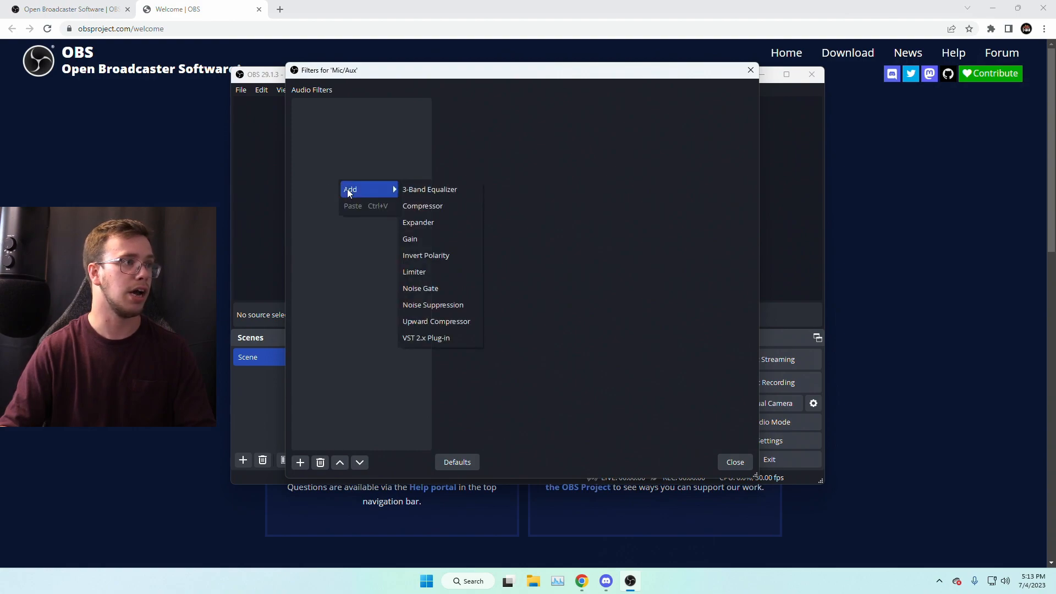
{"action": "left_click", "coordinate": [431, 289]}
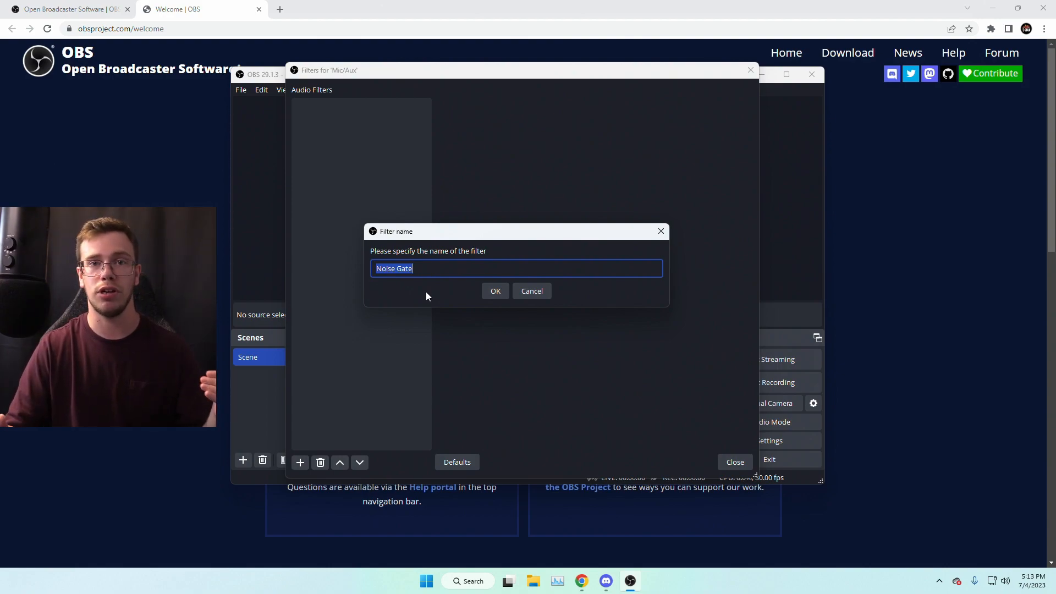
{"action": "left_click", "coordinate": [487, 291]}
{"action": "left_click", "coordinate": [734, 462]}
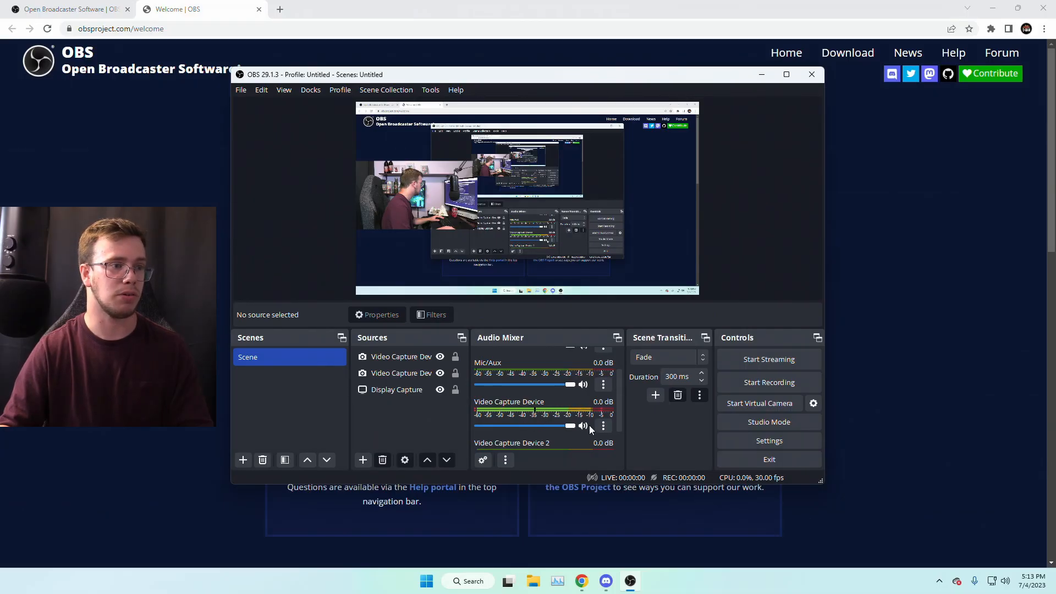
Add a Noise Gate audio filter with its default name to the first Video Capture Device channel.
{"action": "left_click", "coordinate": [602, 426]}
{"action": "left_click", "coordinate": [622, 383]}
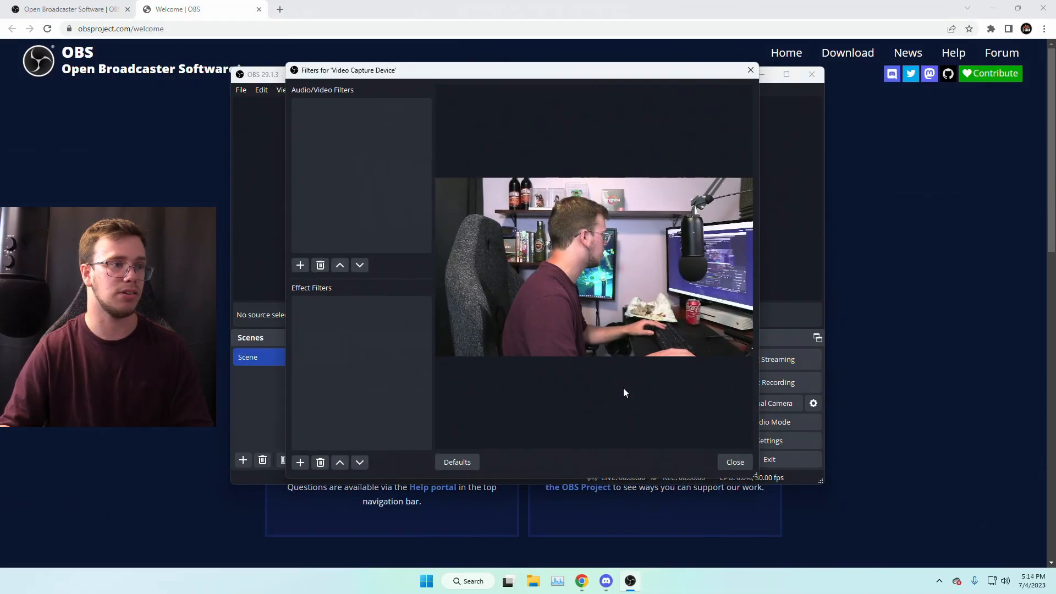
{"action": "right_click", "coordinate": [361, 150]}
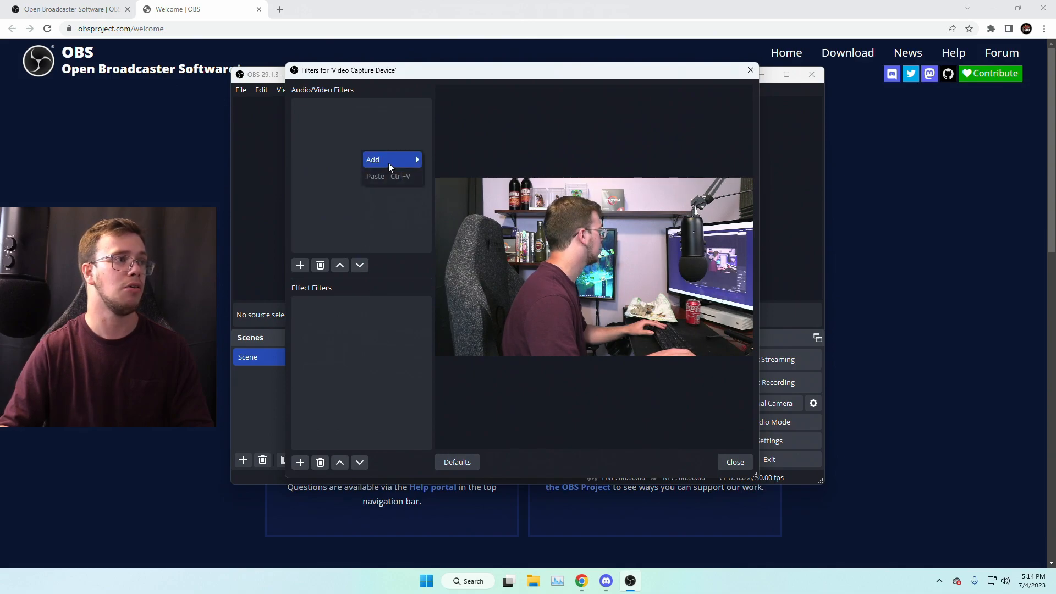
{"action": "mouse_move", "coordinate": [391, 161]}
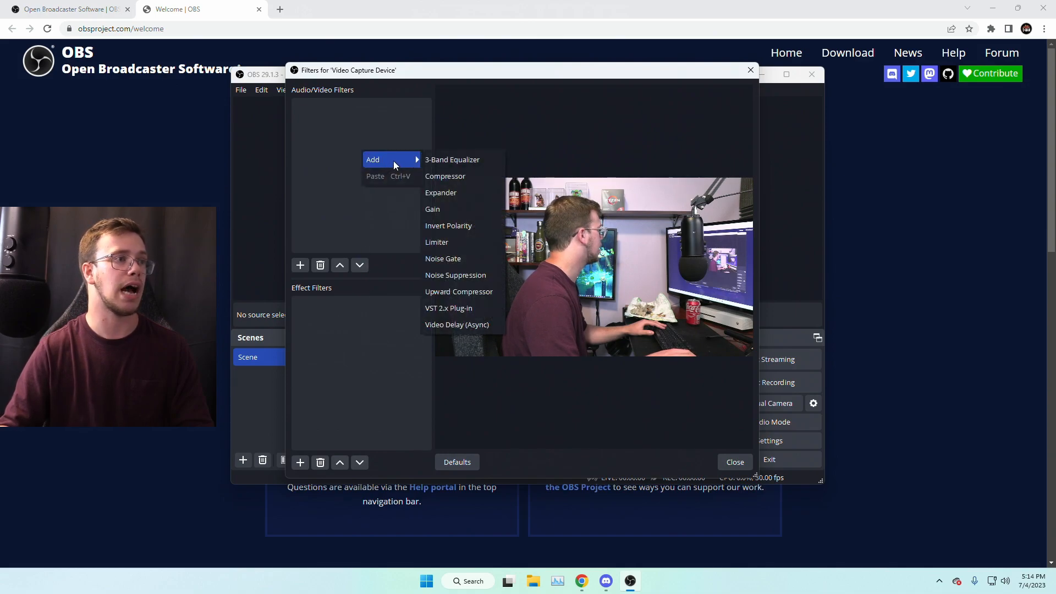
{"action": "left_click", "coordinate": [454, 260]}
{"action": "left_click", "coordinate": [495, 292]}
{"action": "left_click", "coordinate": [731, 461]}
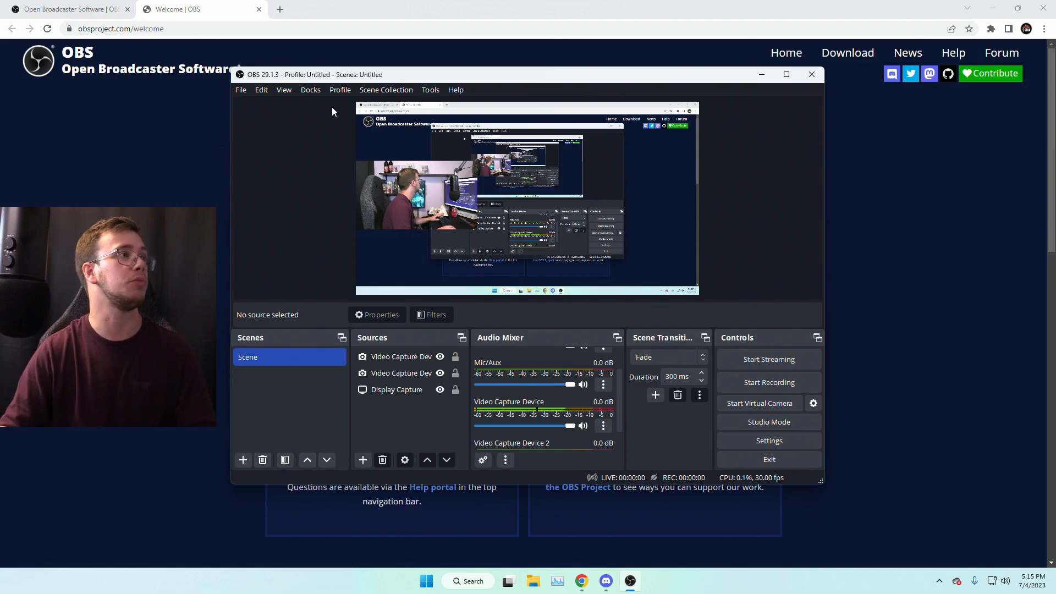
Switch to Chrome and search Google for "speed test" in a new tab.
{"action": "left_click", "coordinate": [286, 11]}
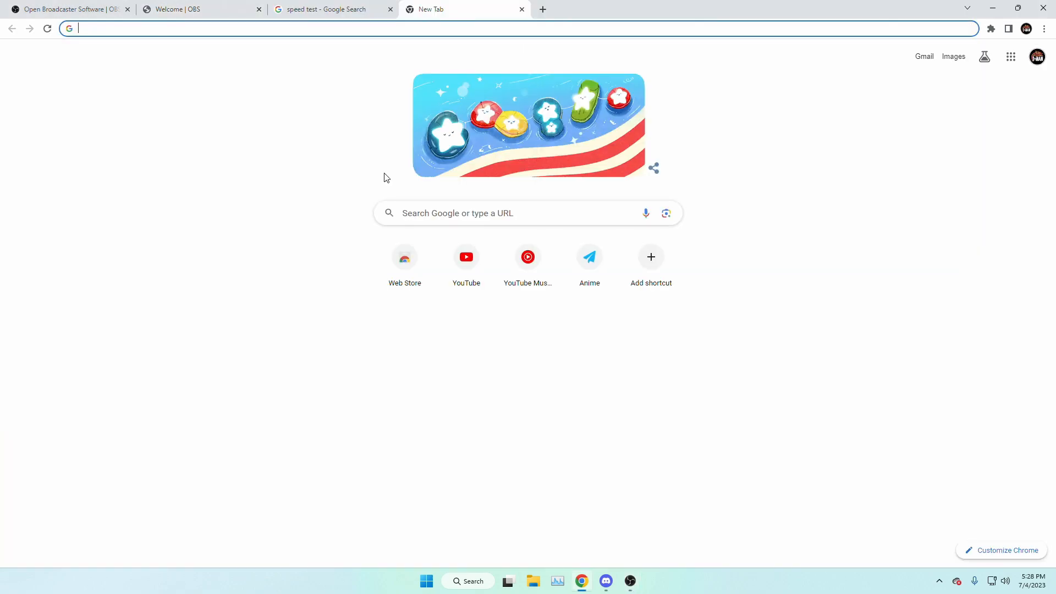
{"action": "type", "text": "speed te"}
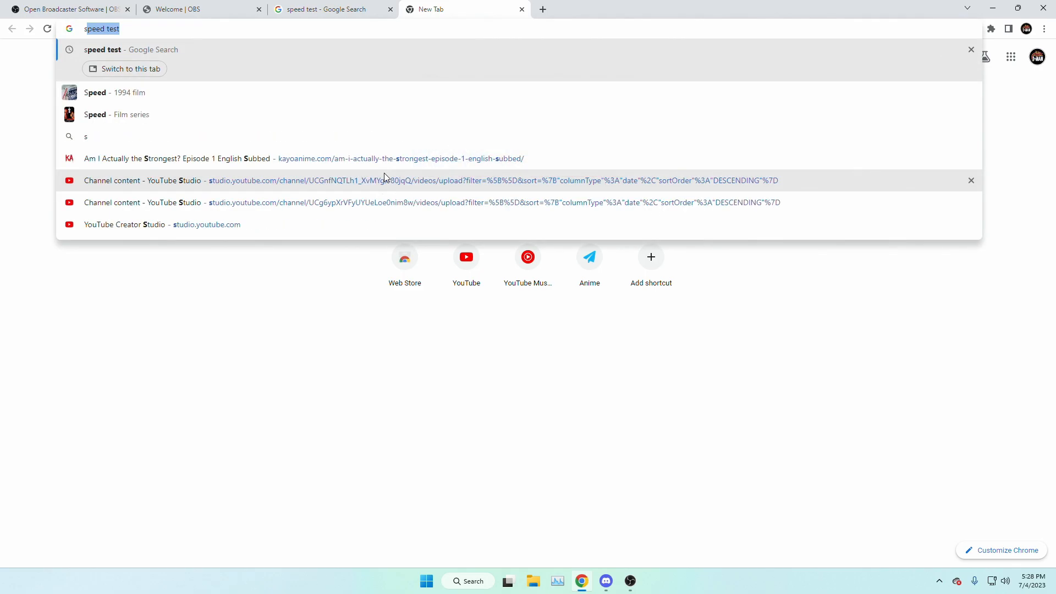
{"action": "type", "text": "st"}
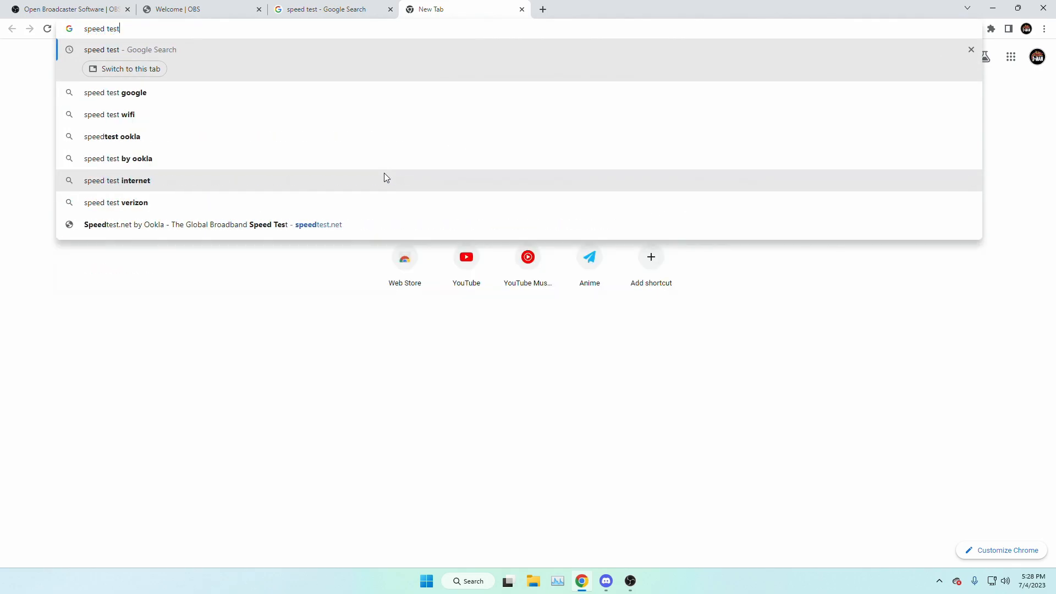
{"action": "key", "text": "Return"}
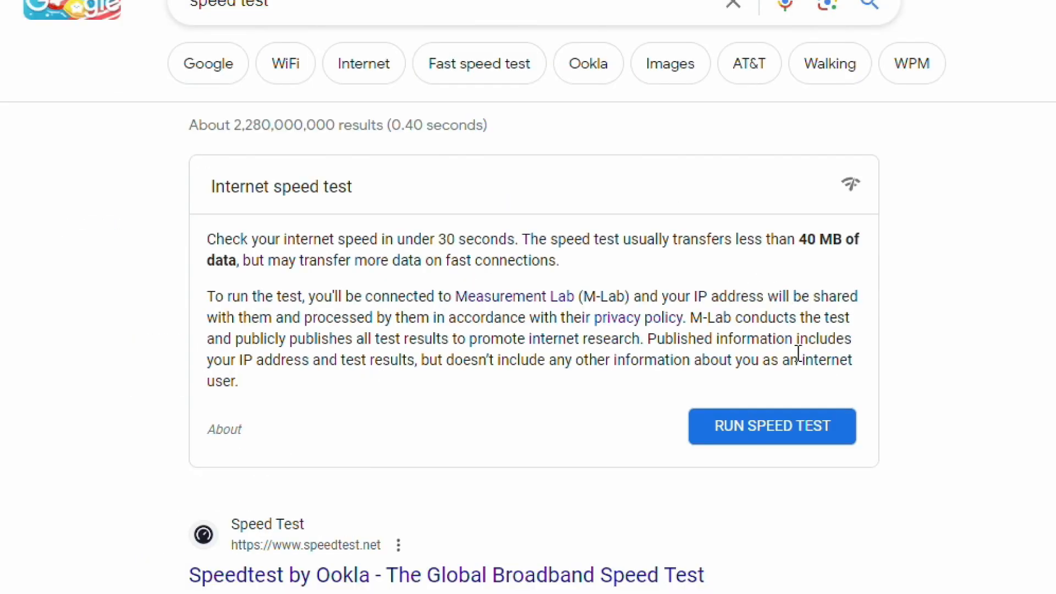
Run Google's internet speed test to measure the download and upload speeds.
{"action": "left_click", "coordinate": [825, 438]}
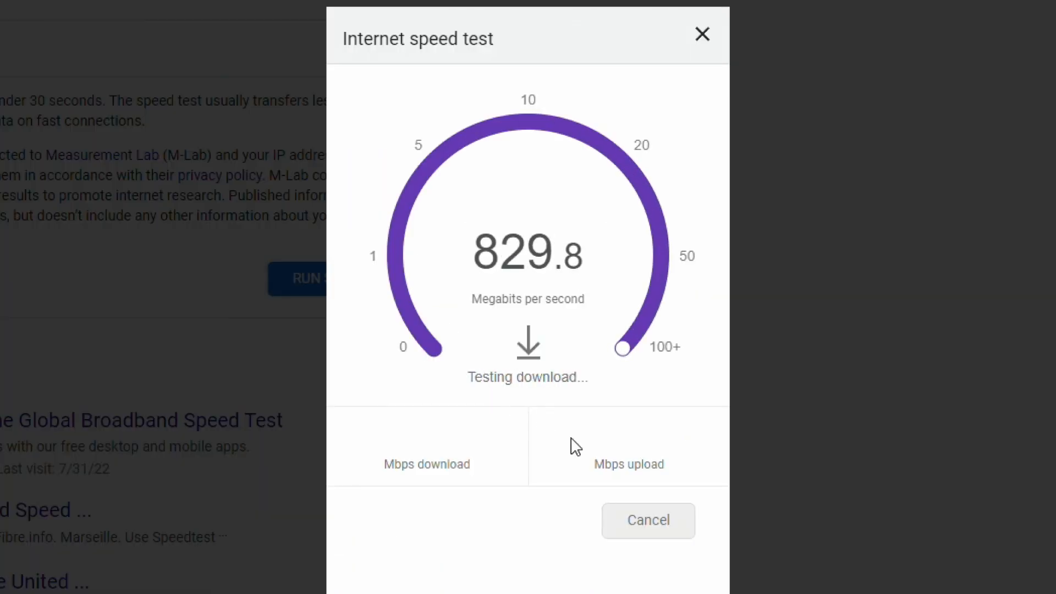
{"action": "left_click_drag", "start_coordinate": [577, 471], "coordinate": [662, 469]}
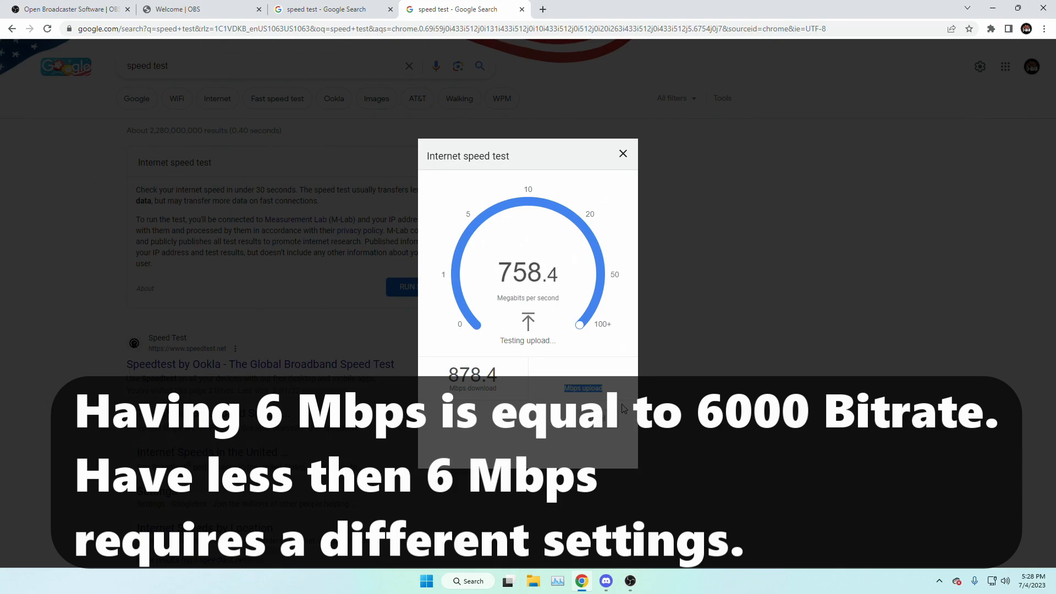
{"action": "left_click_drag", "start_coordinate": [612, 190], "coordinate": [567, 190]}
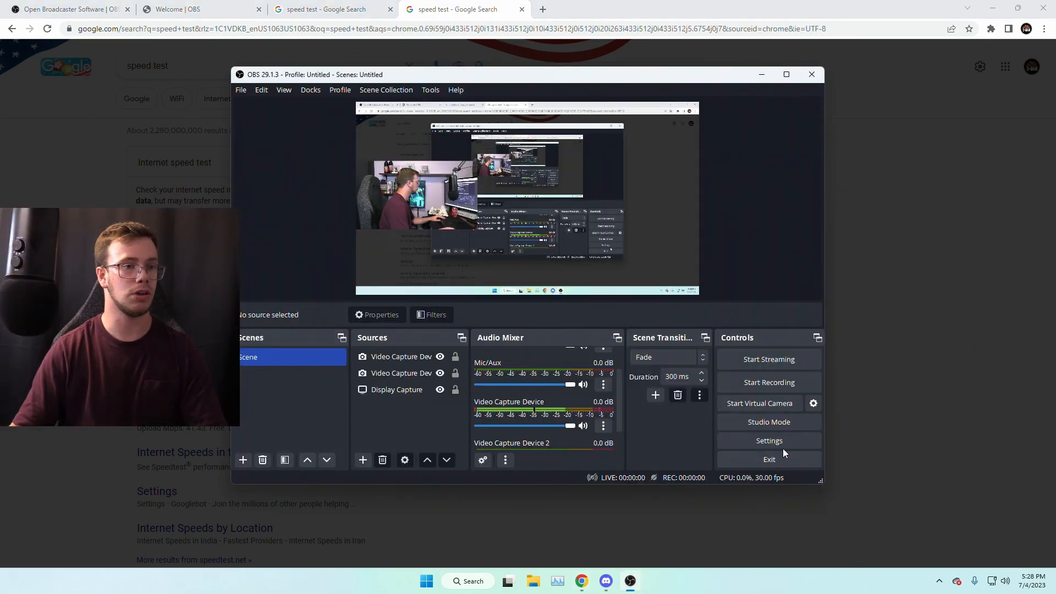
Switch to OBS and configure the output settings with Advanced output mode and the NVIDIA NVENC H.264 video encoder.
{"action": "left_click", "coordinate": [782, 443]}
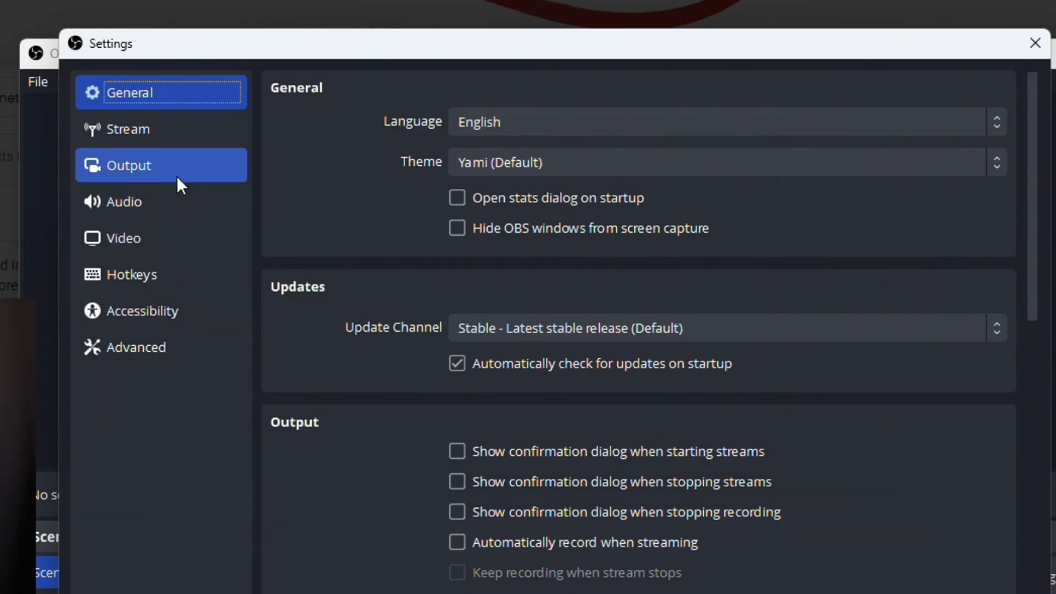
{"action": "left_click", "coordinate": [290, 135]}
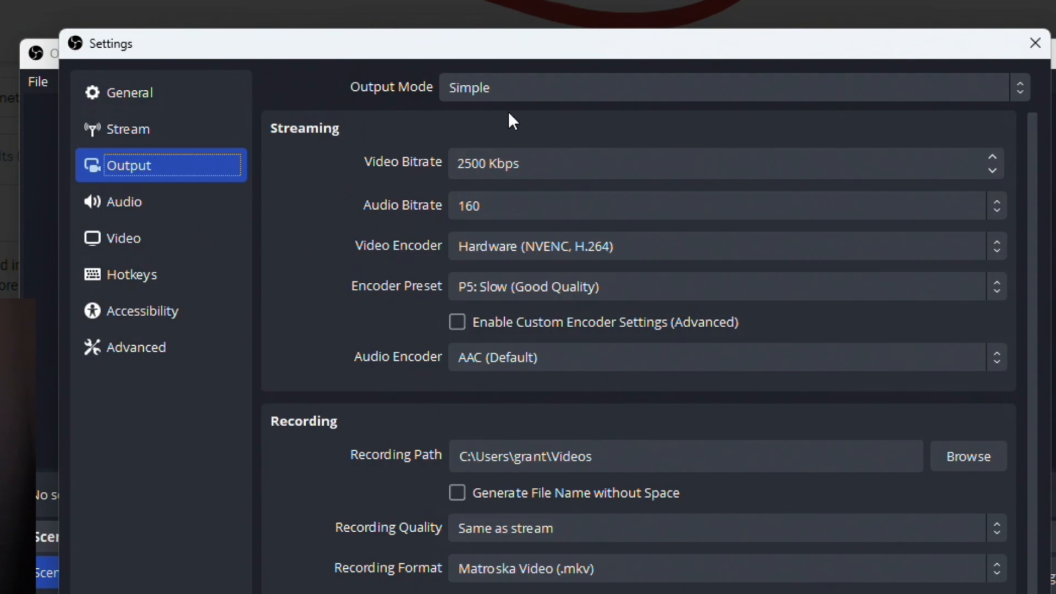
{"action": "left_click", "coordinate": [552, 93]}
{"action": "left_click", "coordinate": [495, 133]}
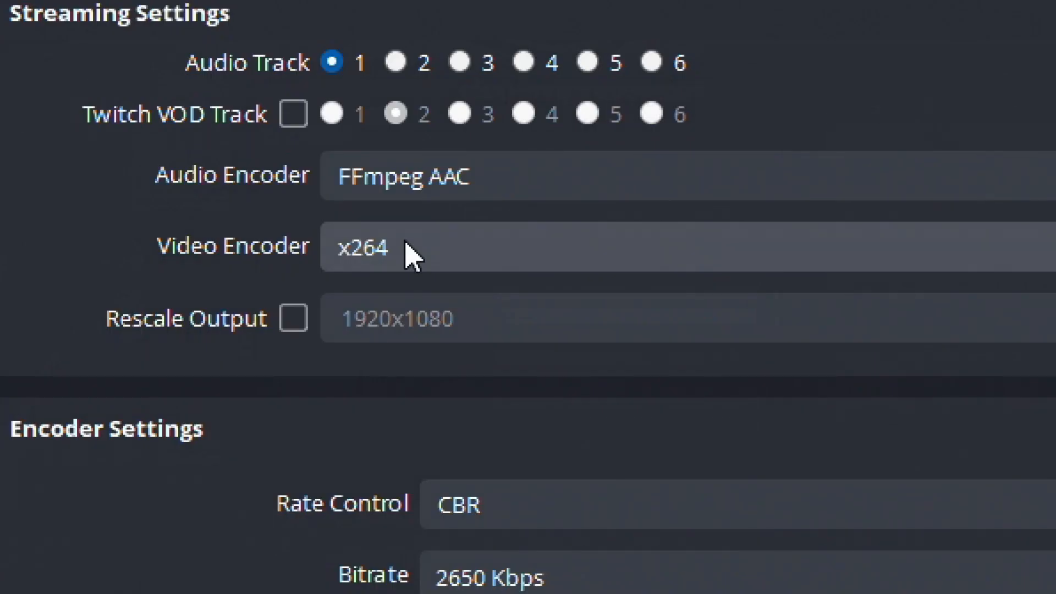
{"action": "left_click", "coordinate": [489, 214]}
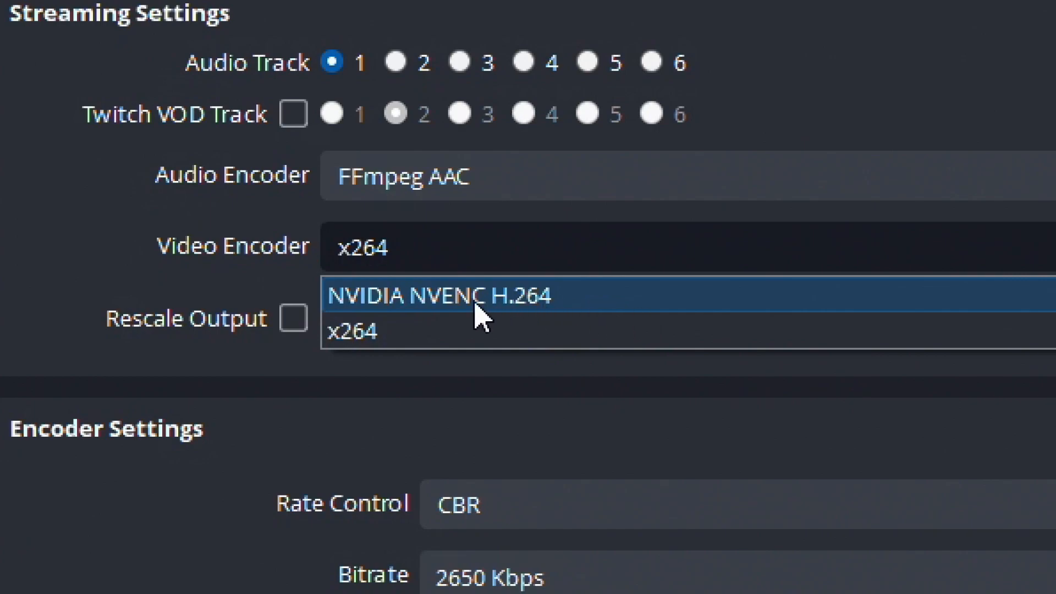
{"action": "left_click", "coordinate": [478, 297]}
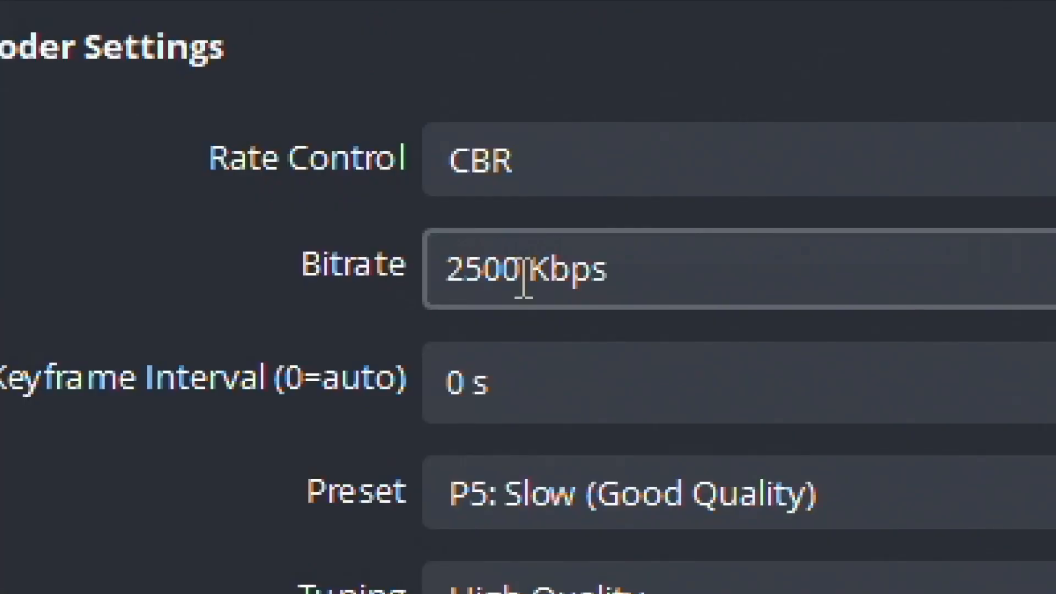
Set the streaming bitrate to 6000 Kbps and review the remaining encoder settings.
{"action": "left_click", "coordinate": [523, 275]}
{"action": "double_click", "coordinate": [523, 273]}
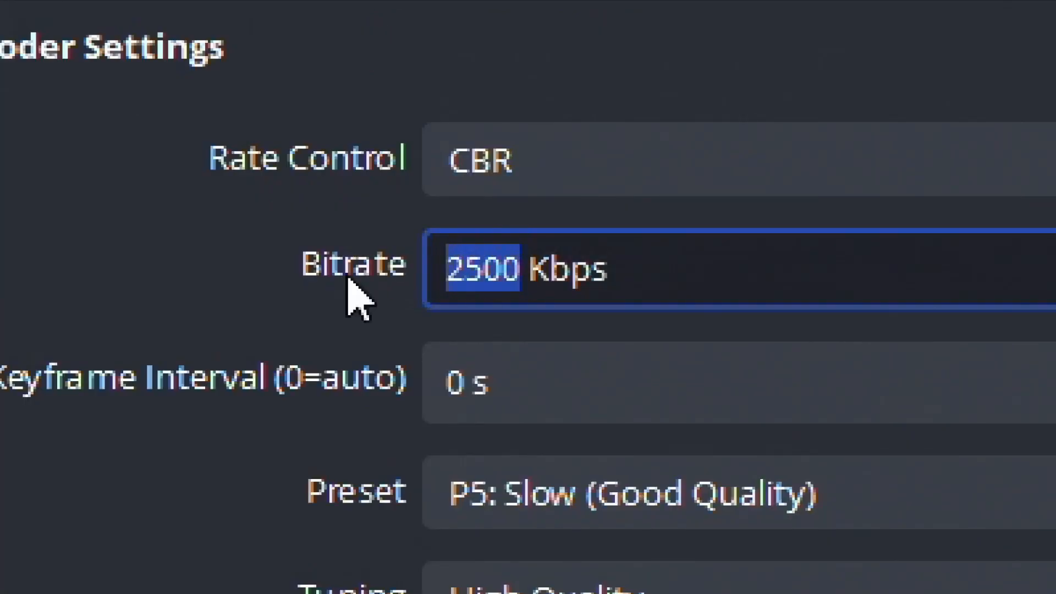
{"action": "type", "text": "6"}
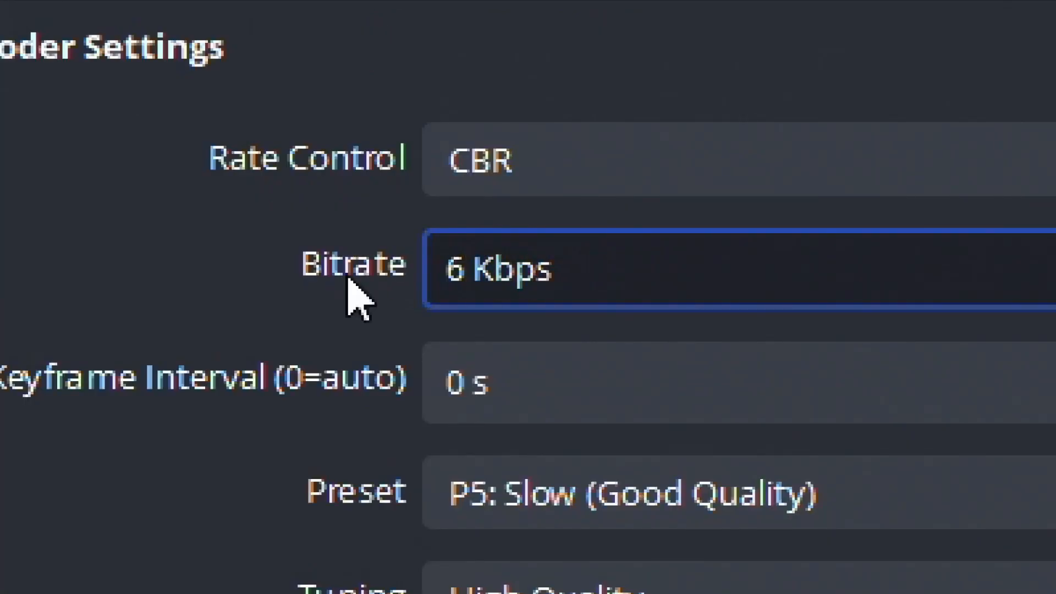
{"action": "type", "text": "000"}
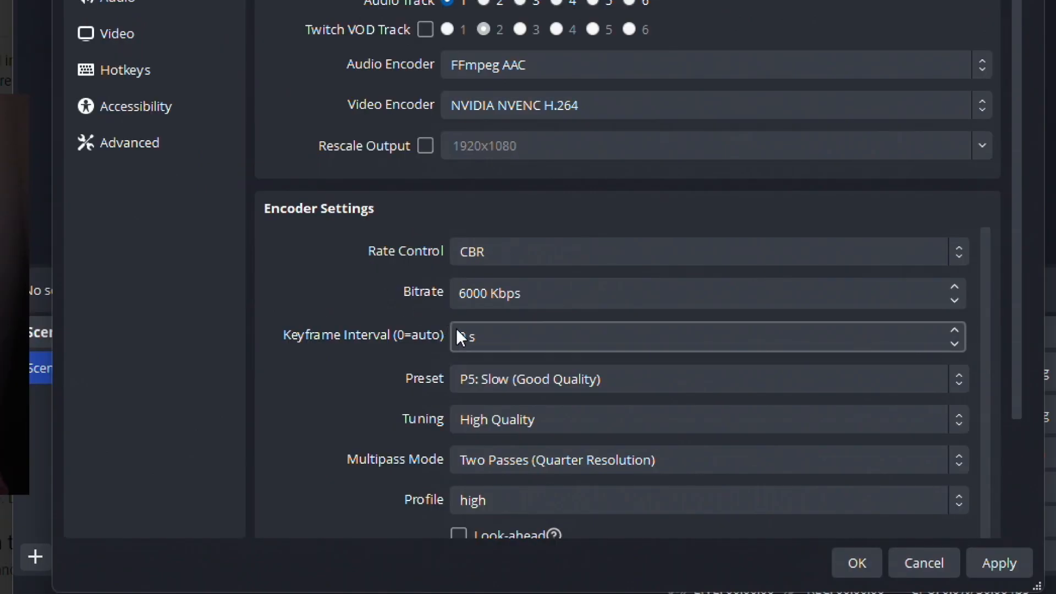
{"action": "scroll", "coordinate": [385, 354], "scroll_direction": "down", "scroll_amount": 1}
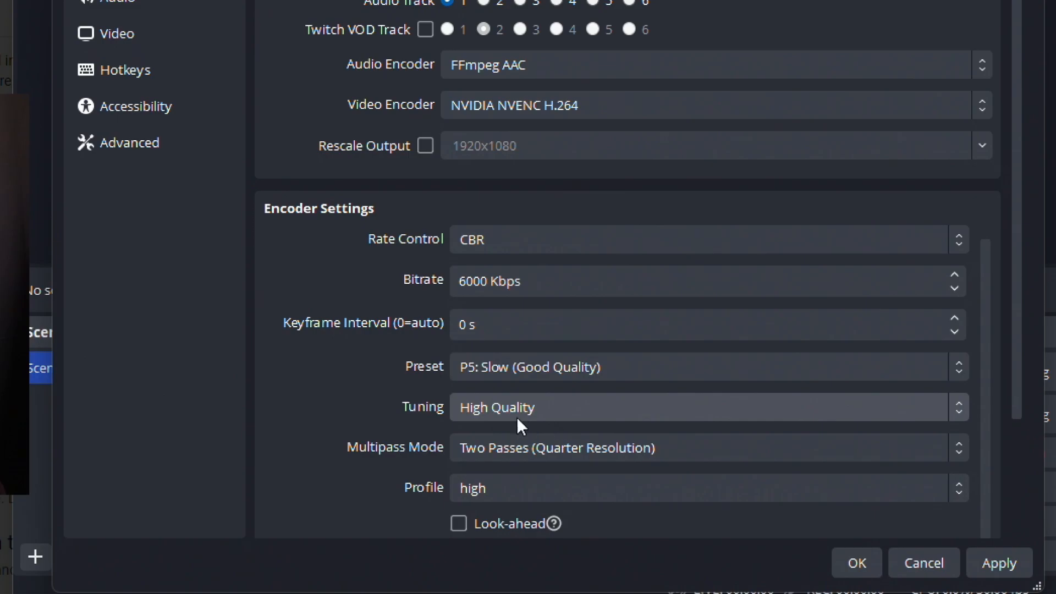
{"action": "scroll", "coordinate": [415, 402], "scroll_direction": "down", "scroll_amount": 3}
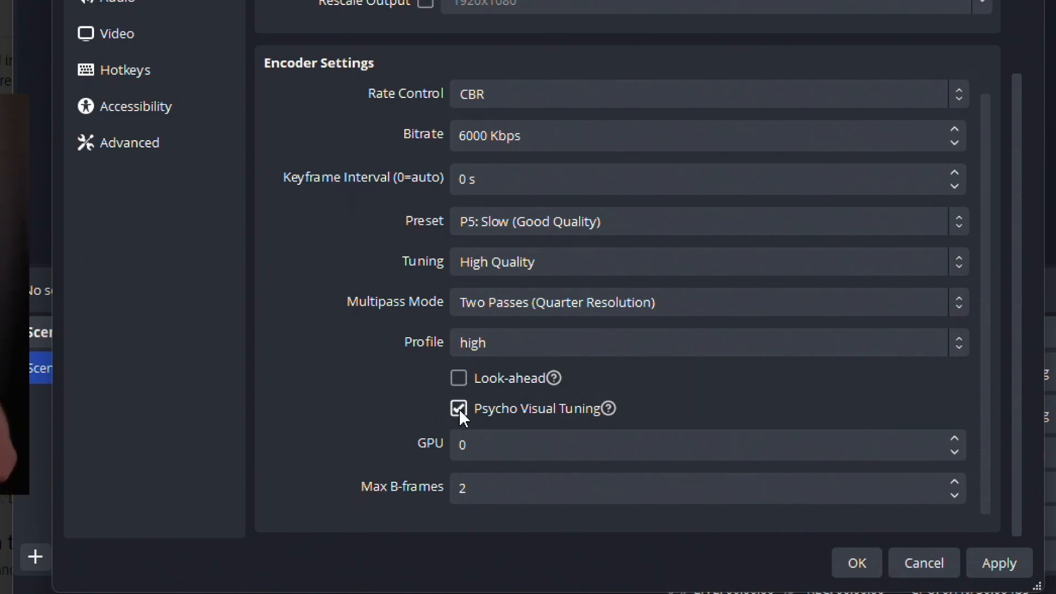
{"action": "mouse_move", "coordinate": [494, 385]}
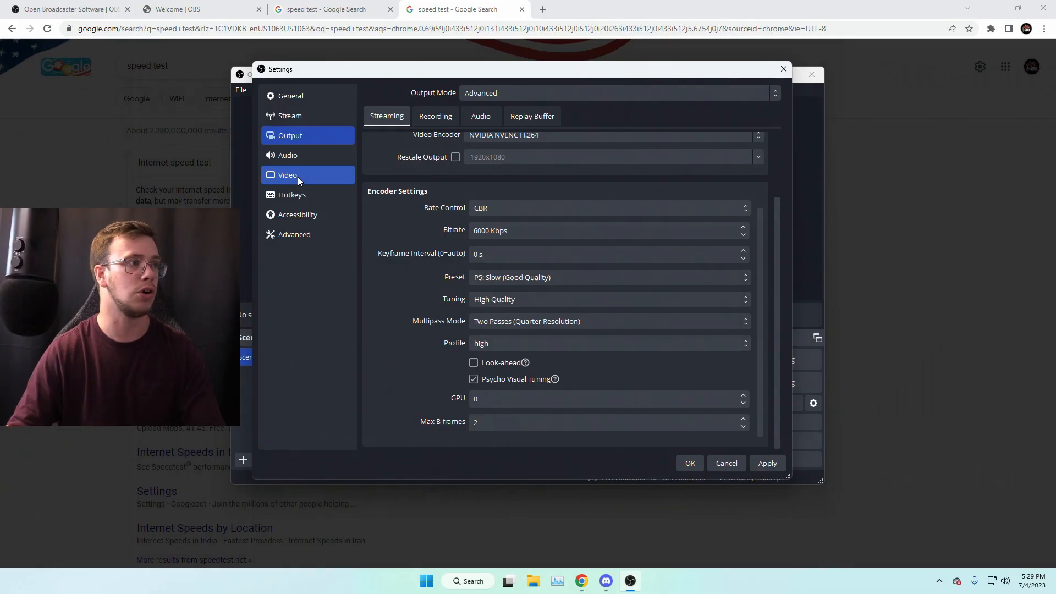
In the video settings, try an output (scaled) resolution of 1920x1080 and return it to 1280x720.
{"action": "left_click", "coordinate": [298, 177]}
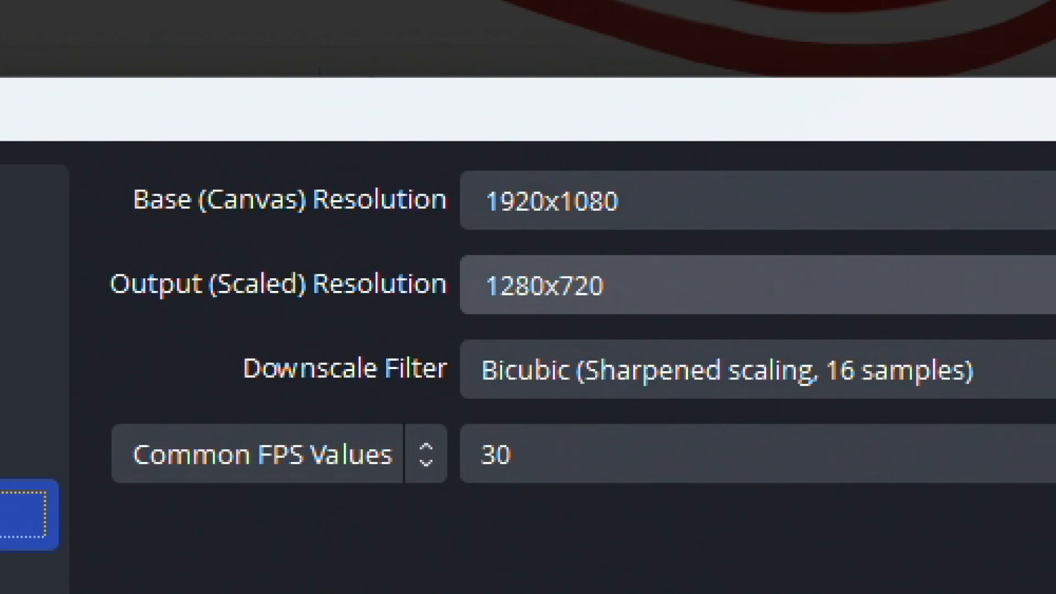
{"action": "left_click", "coordinate": [1047, 284]}
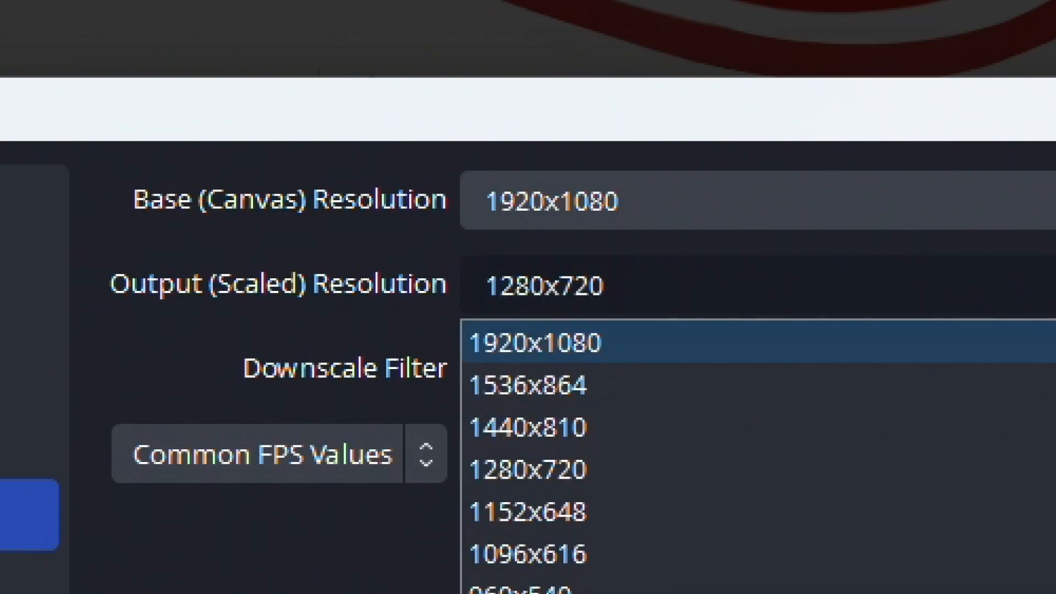
{"action": "left_click", "coordinate": [1039, 342]}
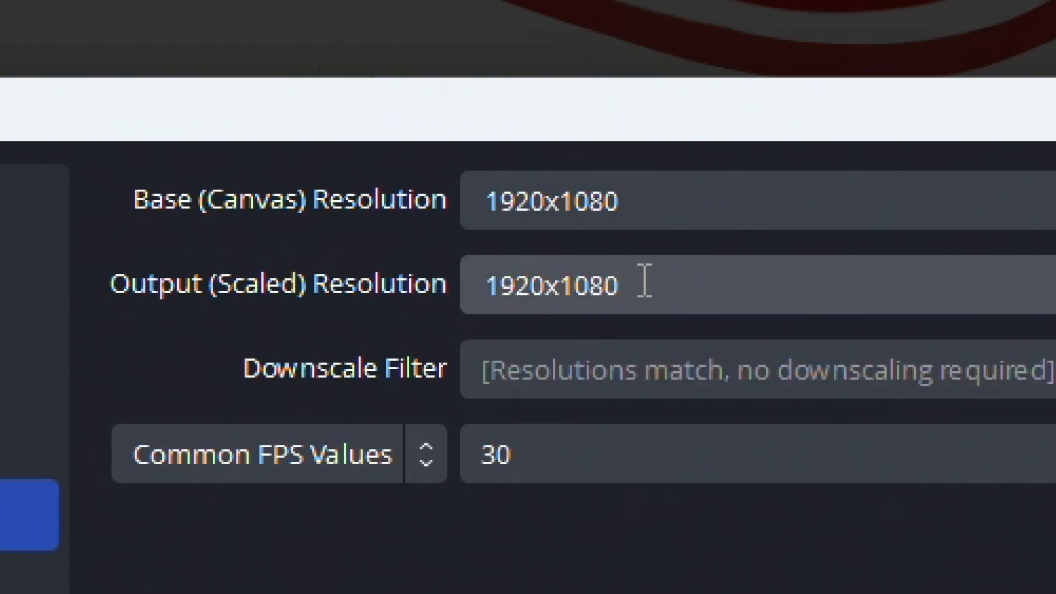
{"action": "left_click", "coordinate": [1047, 285]}
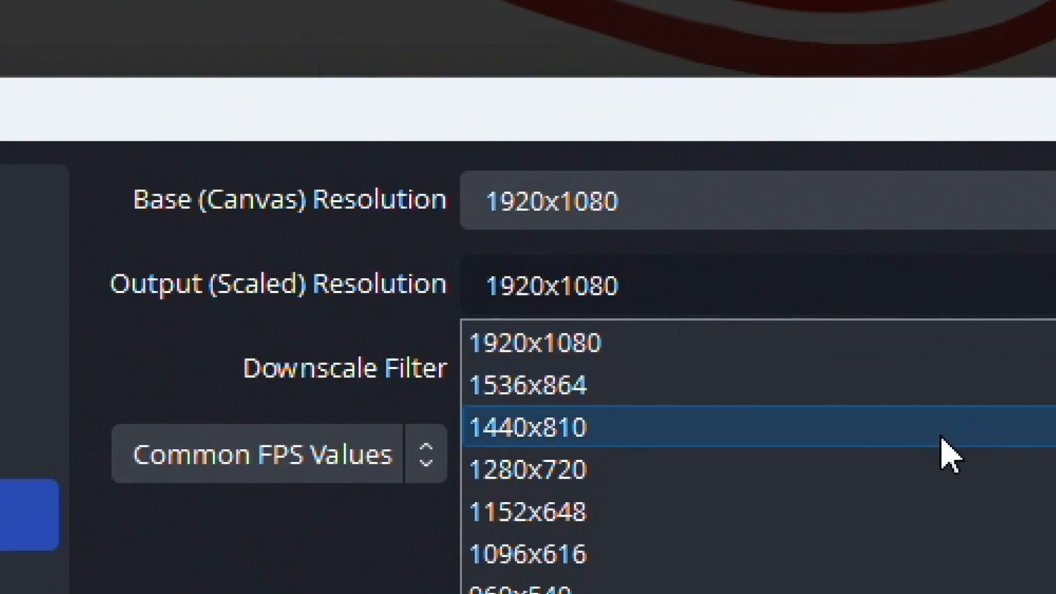
{"action": "left_click", "coordinate": [890, 473]}
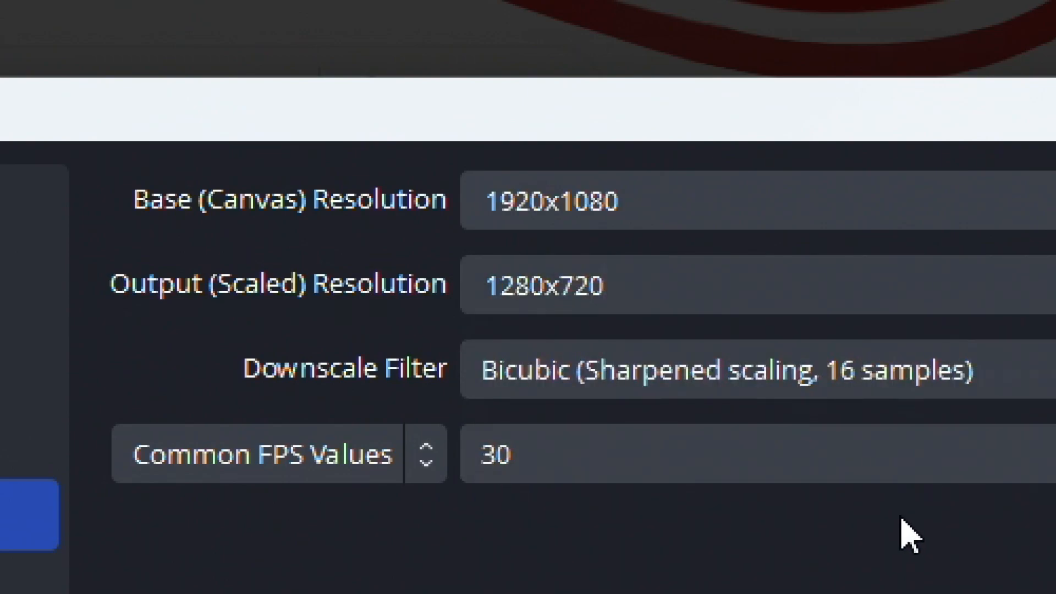
Set the common FPS value to 60 and the downscale filter to Lanczos (Sharpened scaling, 36 samples), then check the base resolution options.
{"action": "left_click", "coordinate": [596, 456]}
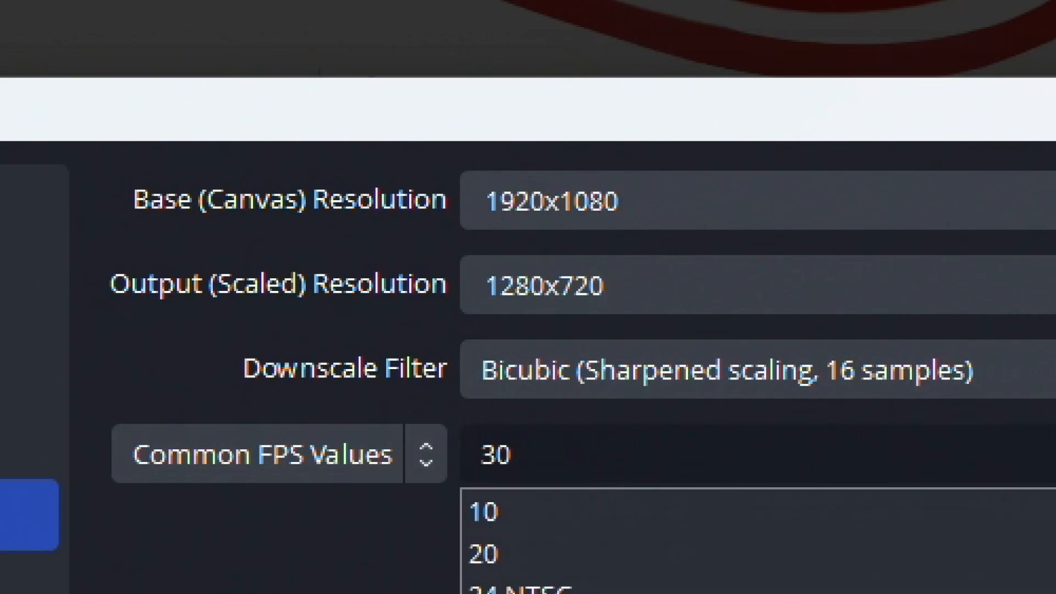
{"action": "left_click", "coordinate": [596, 593]}
{"action": "left_click", "coordinate": [606, 372]}
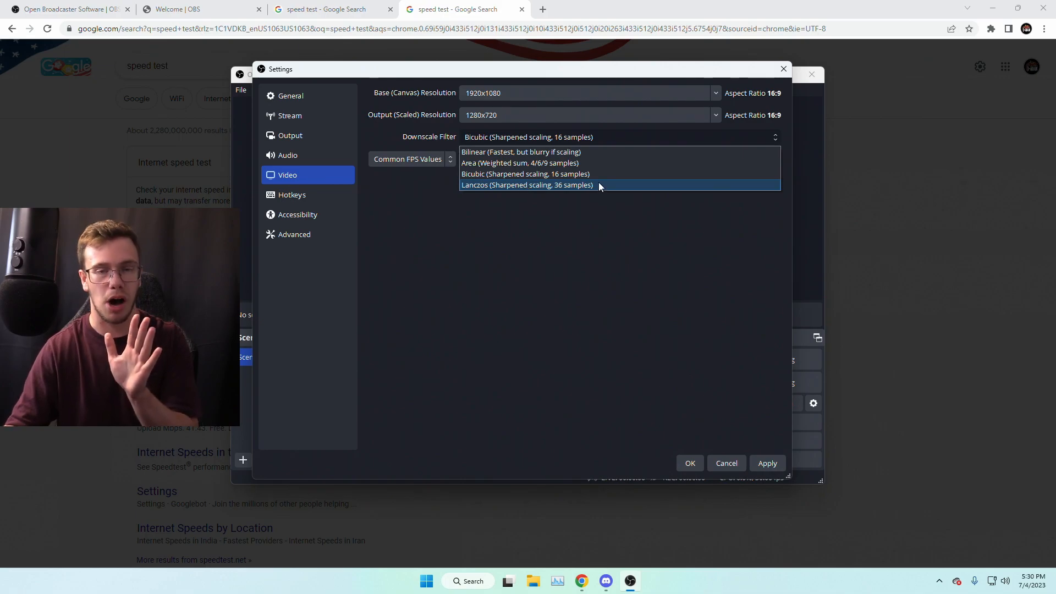
{"action": "key", "text": "Escape"}
{"action": "key", "text": "Down"}
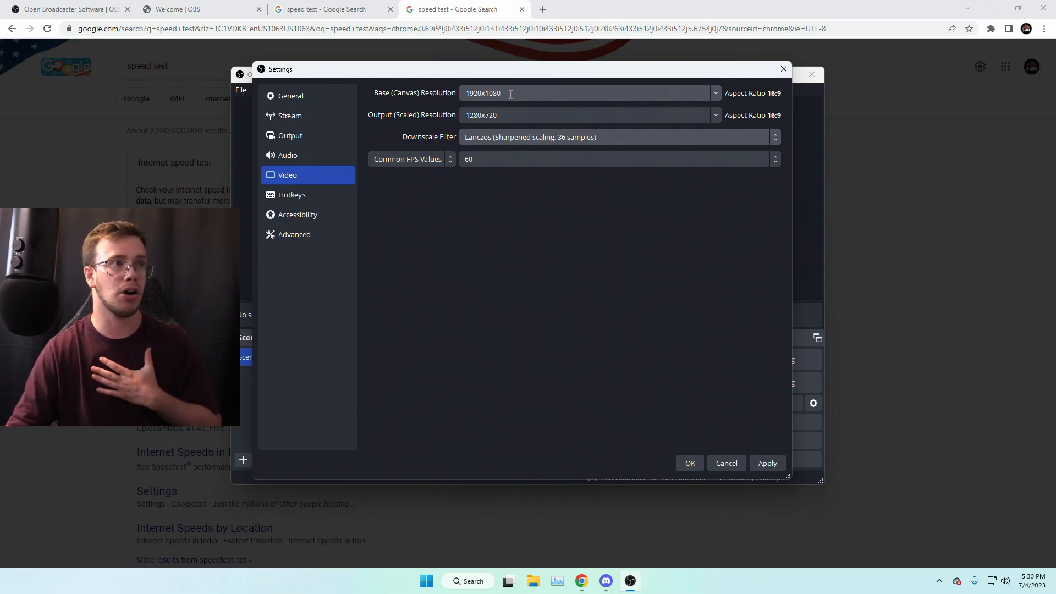
{"action": "left_click", "coordinate": [720, 93]}
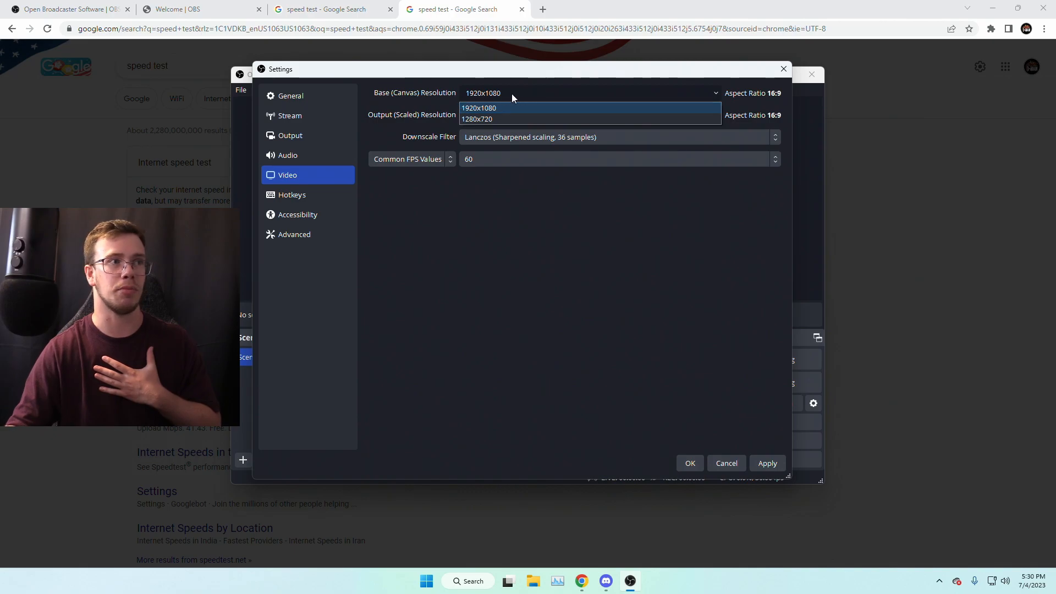
{"action": "left_click", "coordinate": [466, 243]}
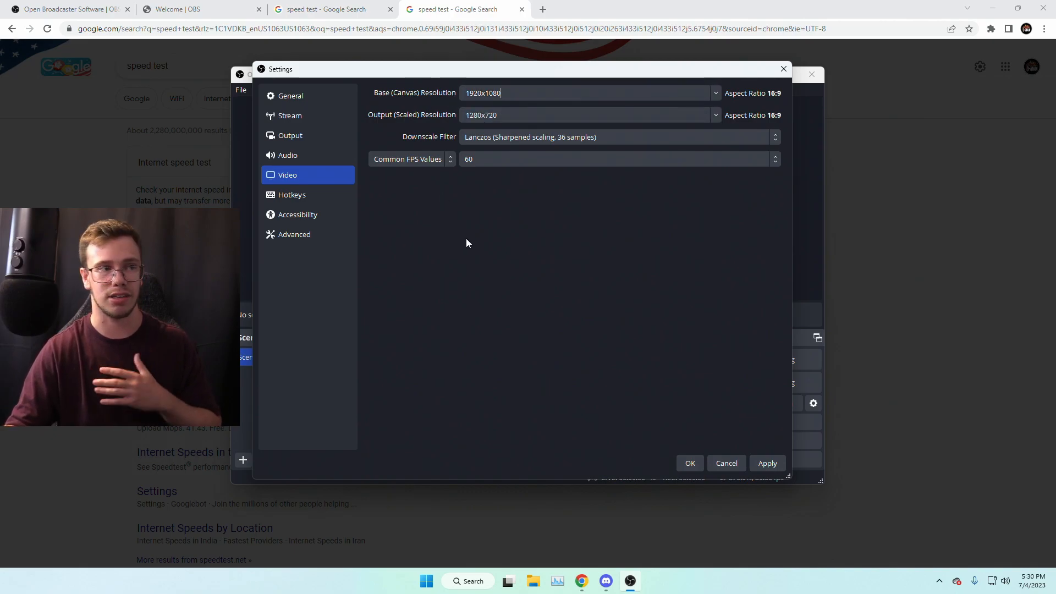
Try a streaming bitrate of 4500 Kbps in the output settings and clear the value.
{"action": "left_click", "coordinate": [315, 140]}
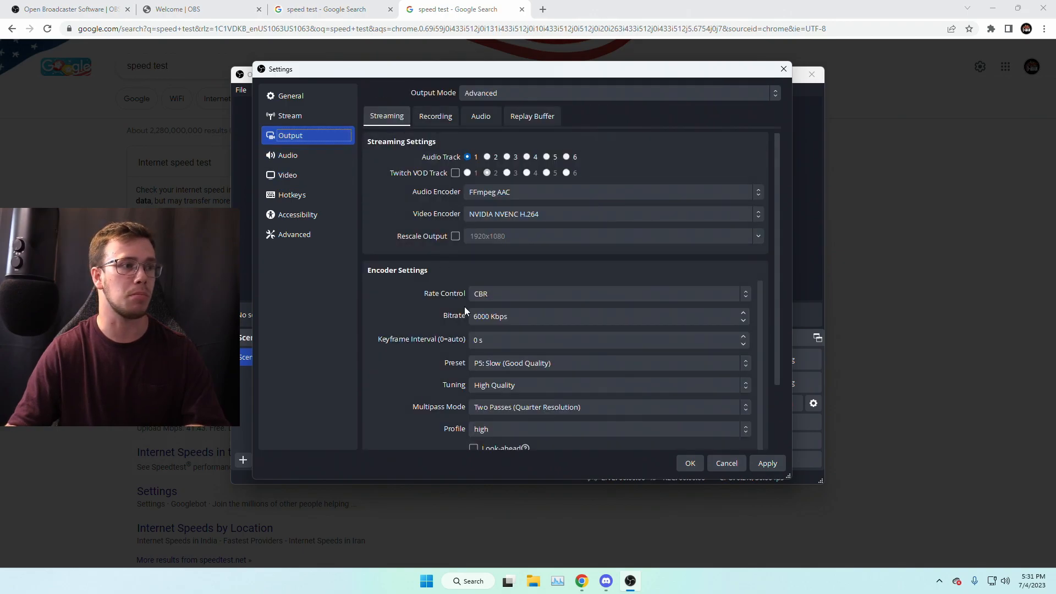
{"action": "left_click_drag", "start_coordinate": [488, 318], "coordinate": [457, 316]}
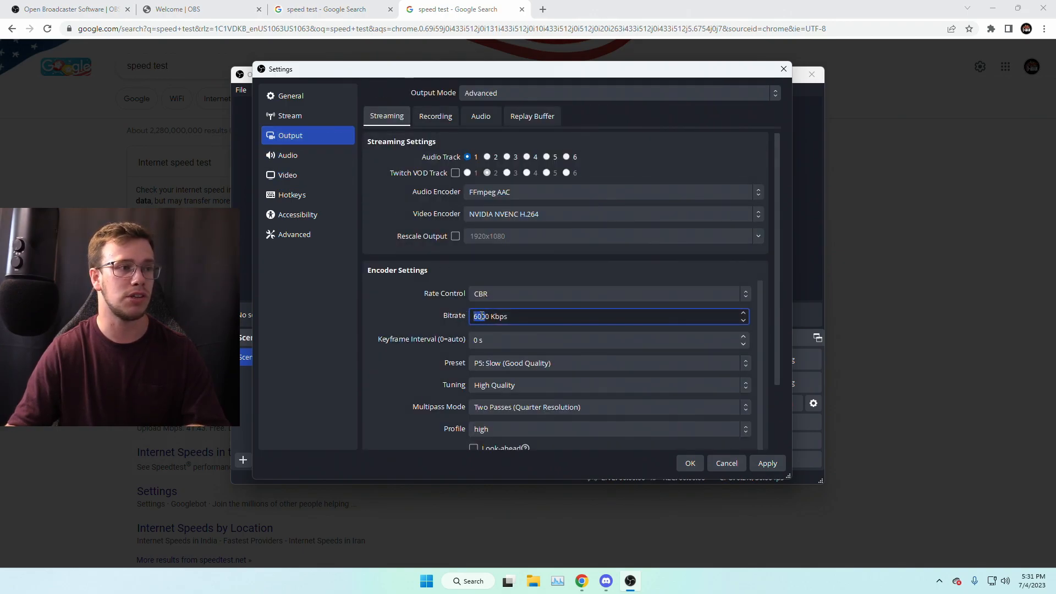
{"action": "type", "text": "450"}
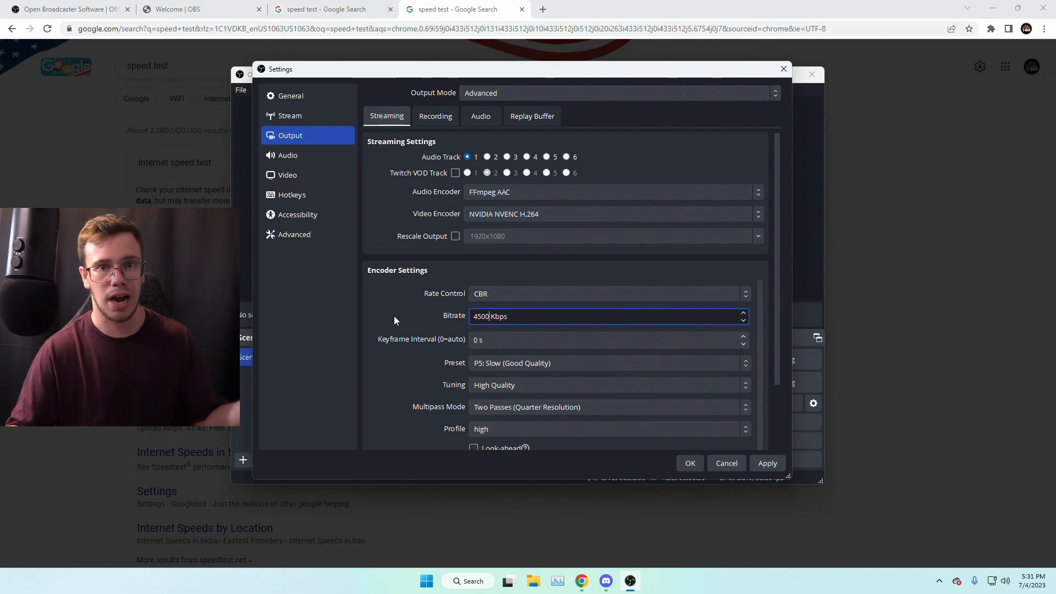
{"action": "key", "text": "BackSpace"}
{"action": "key", "text": "BackSpace"}
{"action": "key", "text": "BackSpace"}
{"action": "key", "text": "BackSpace"}
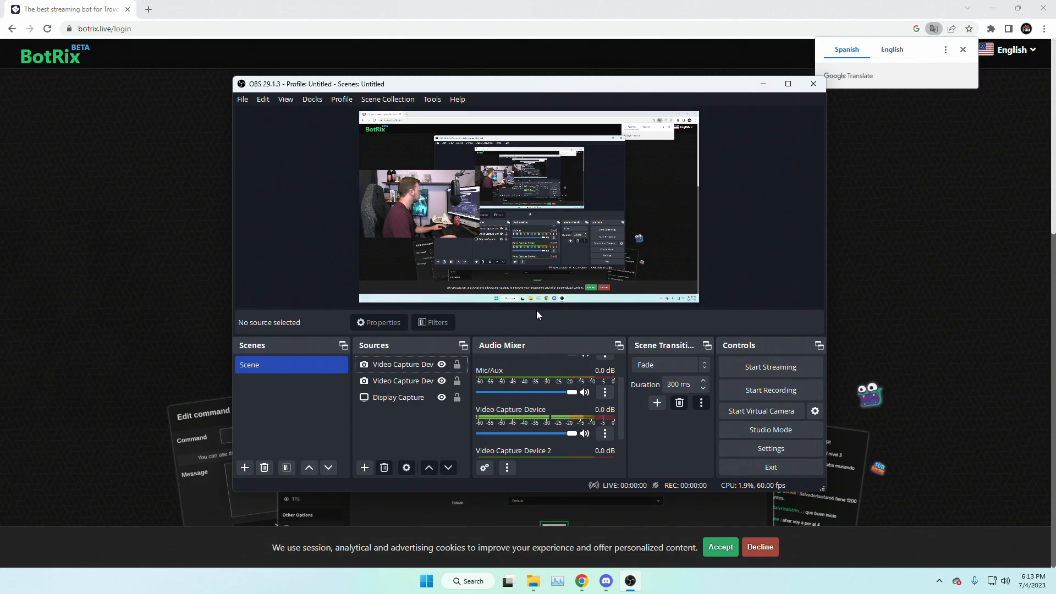
Switch to the BotRix page in Chrome, log in with Twitch and dismiss the premium offer.
{"action": "left_click", "coordinate": [763, 85]}
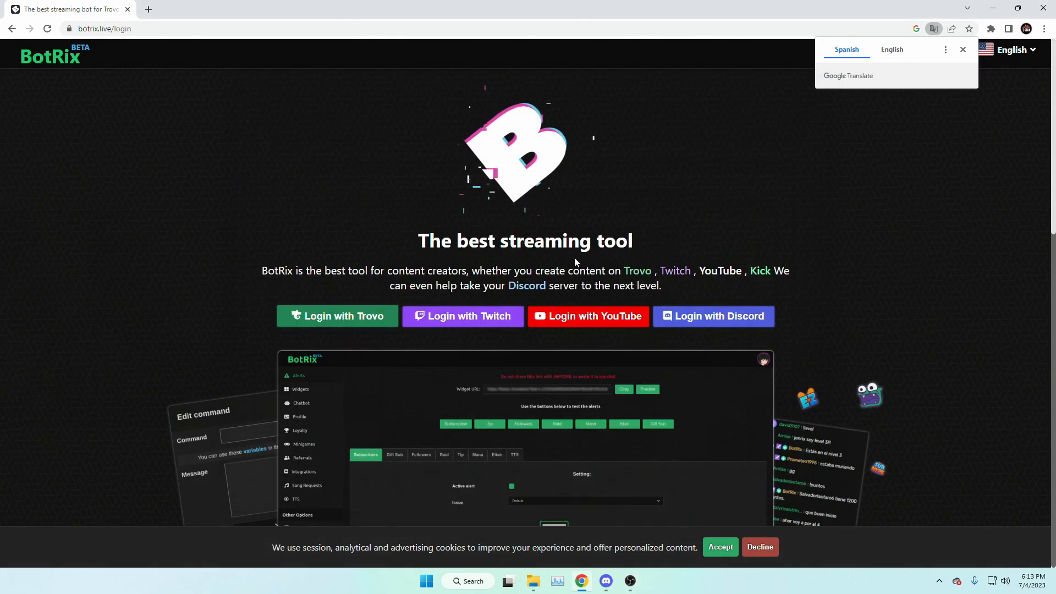
{"action": "left_click", "coordinate": [438, 318]}
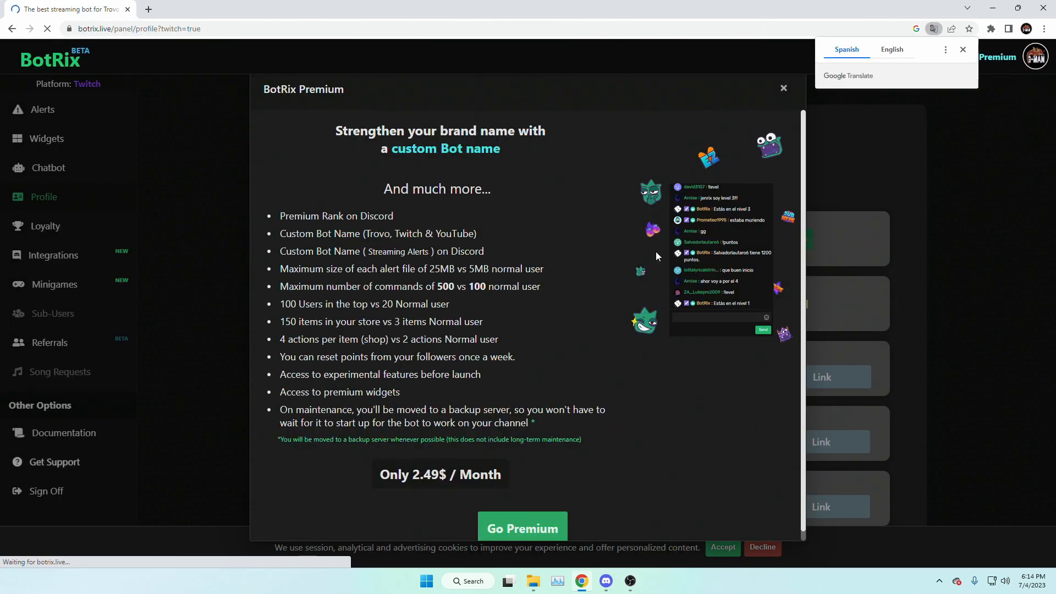
{"action": "left_click", "coordinate": [784, 88]}
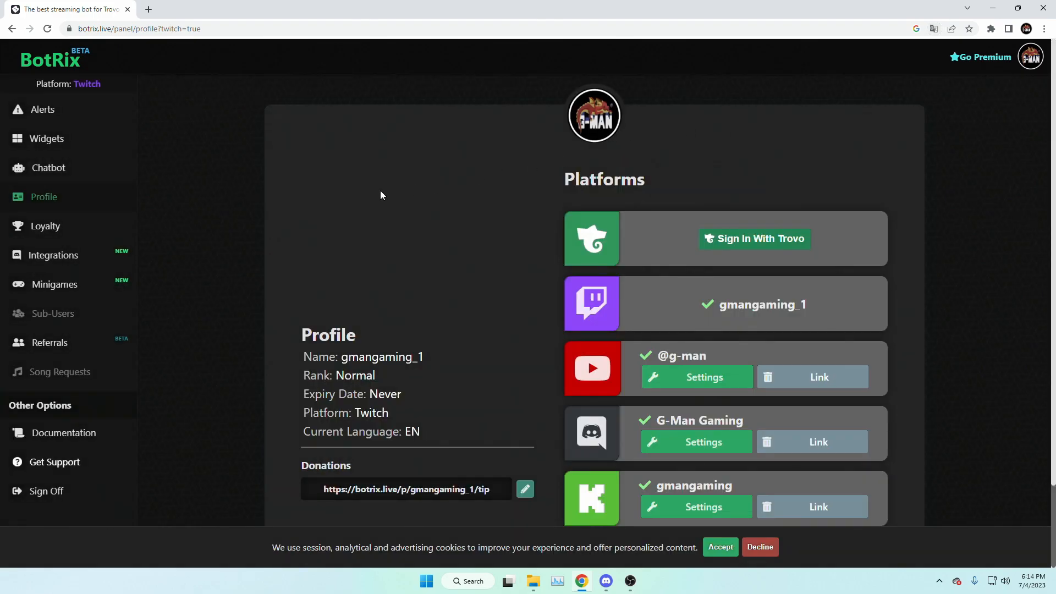
Look through the BotRix widget gallery and the Subscription alert settings.
{"action": "left_click", "coordinate": [106, 142]}
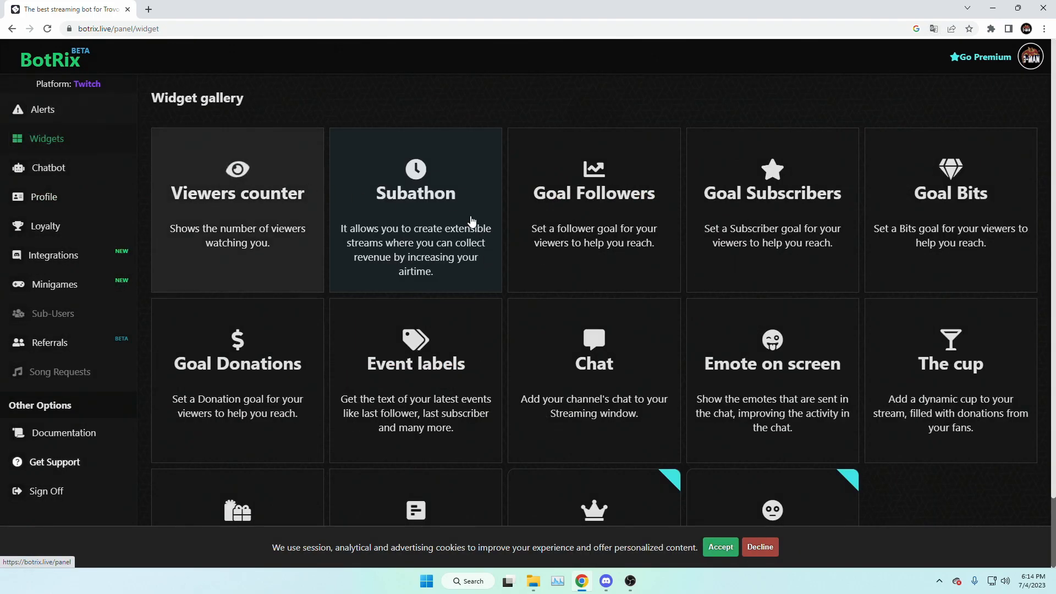
{"action": "scroll", "coordinate": [603, 220], "scroll_direction": "down", "scroll_amount": 1}
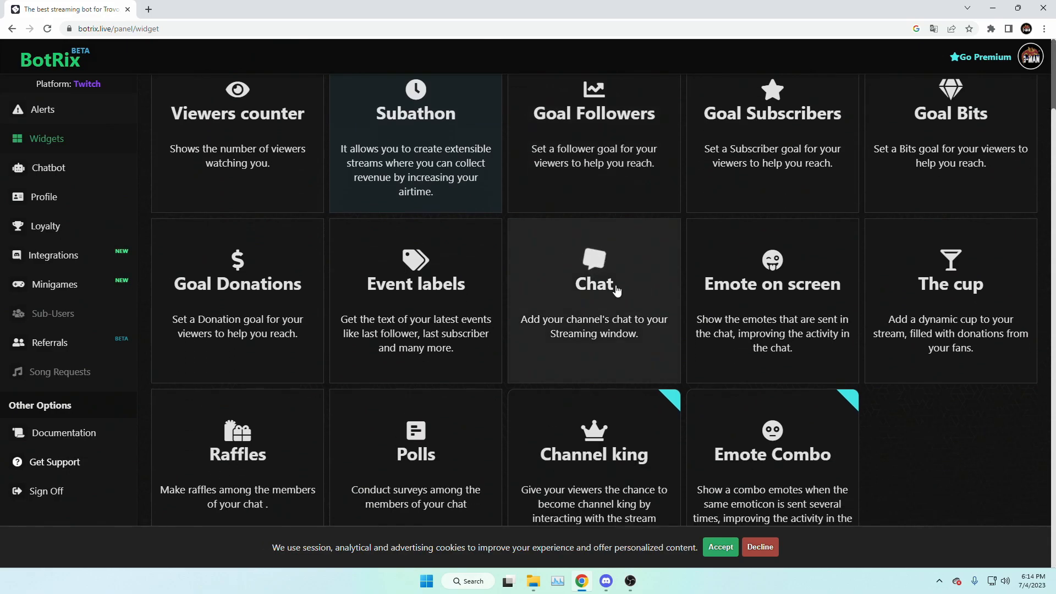
{"action": "left_click", "coordinate": [78, 111]}
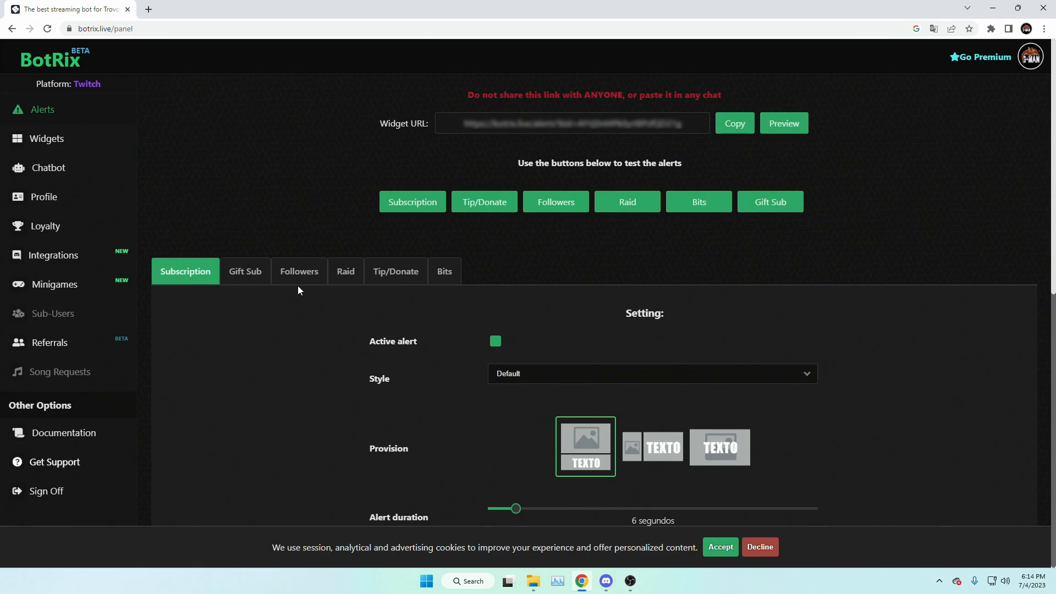
{"action": "scroll", "coordinate": [550, 330], "scroll_direction": "down", "scroll_amount": 3}
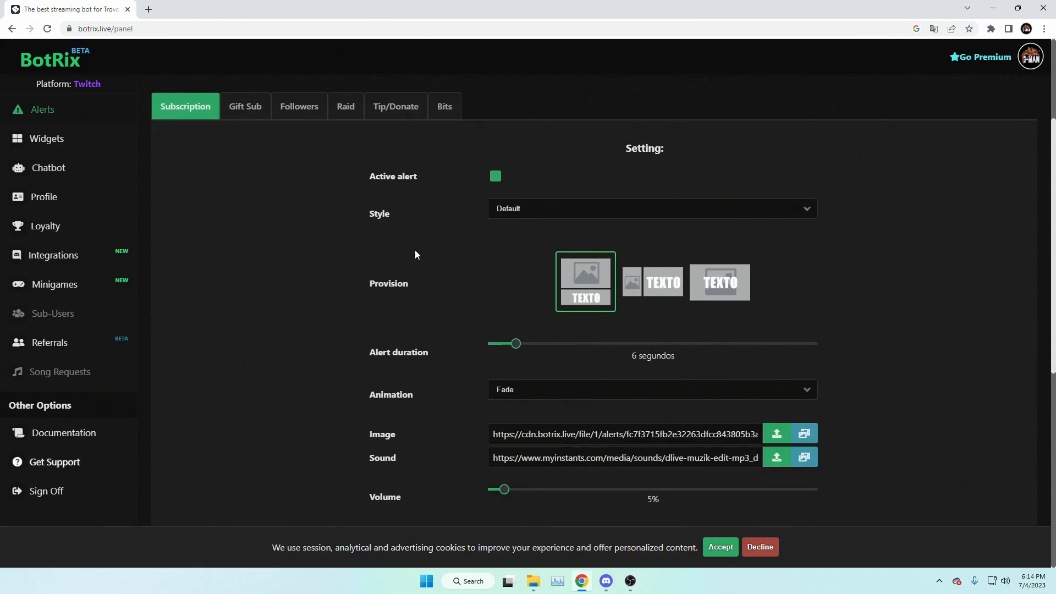
Review the rest of the Subscription alert settings and copy the BotRix alerts widget URL.
{"action": "scroll", "coordinate": [285, 308], "scroll_direction": "down", "scroll_amount": 6}
{"action": "scroll", "coordinate": [311, 314], "scroll_direction": "up", "scroll_amount": 9}
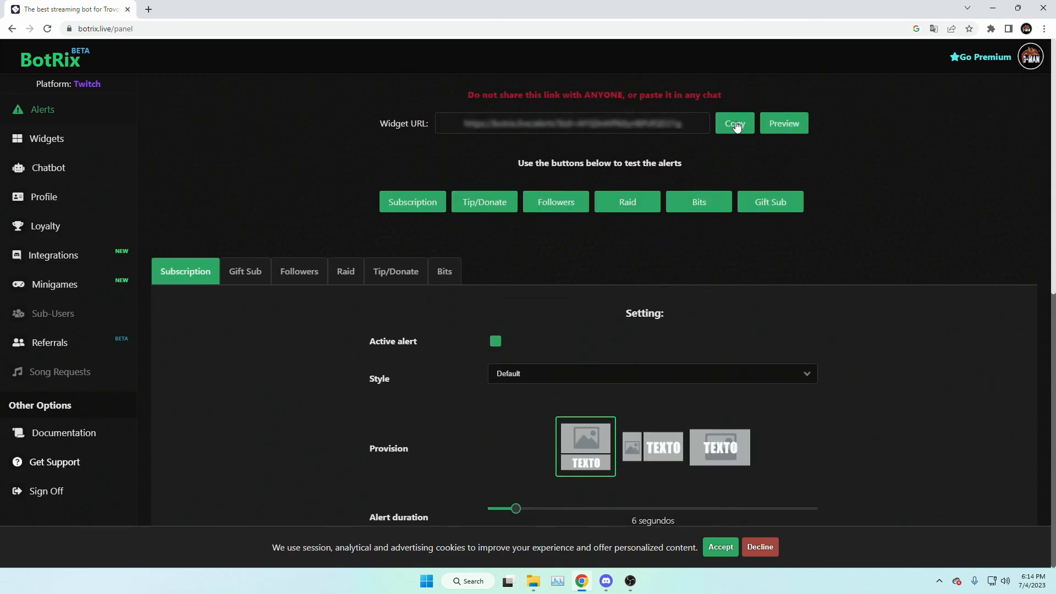
{"action": "left_click", "coordinate": [736, 124]}
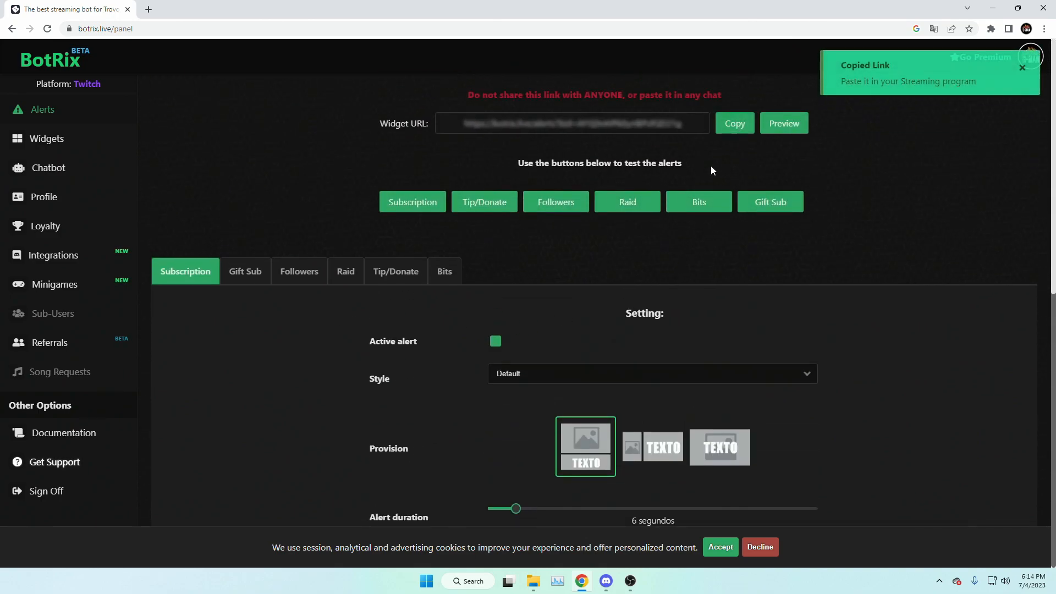
Switch to OBS and add a new Browser source to the scene under its default name.
{"action": "left_click", "coordinate": [630, 581]}
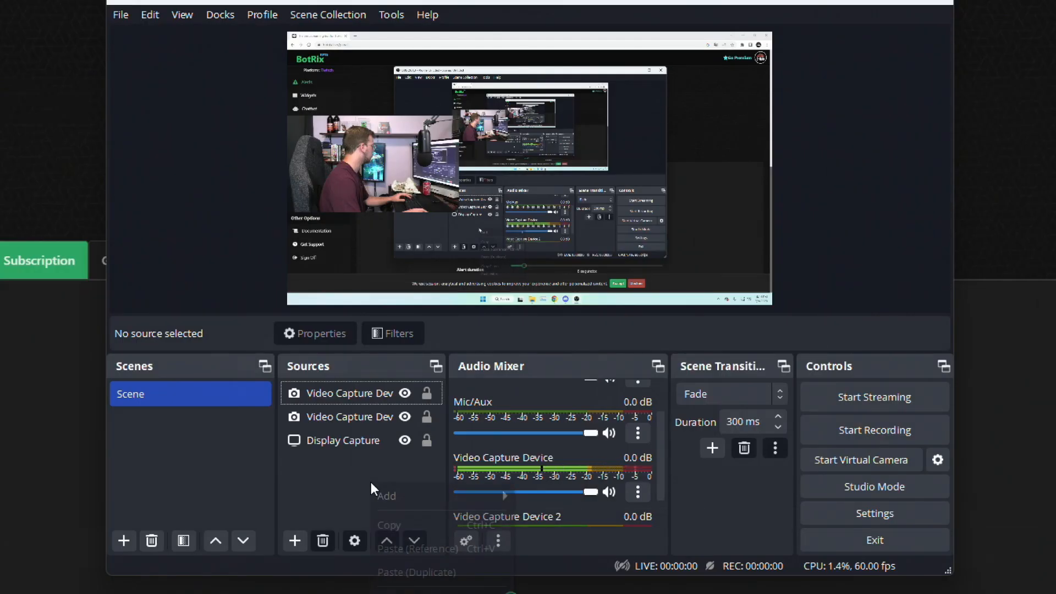
{"action": "right_click", "coordinate": [417, 427]}
{"action": "mouse_move", "coordinate": [429, 437]}
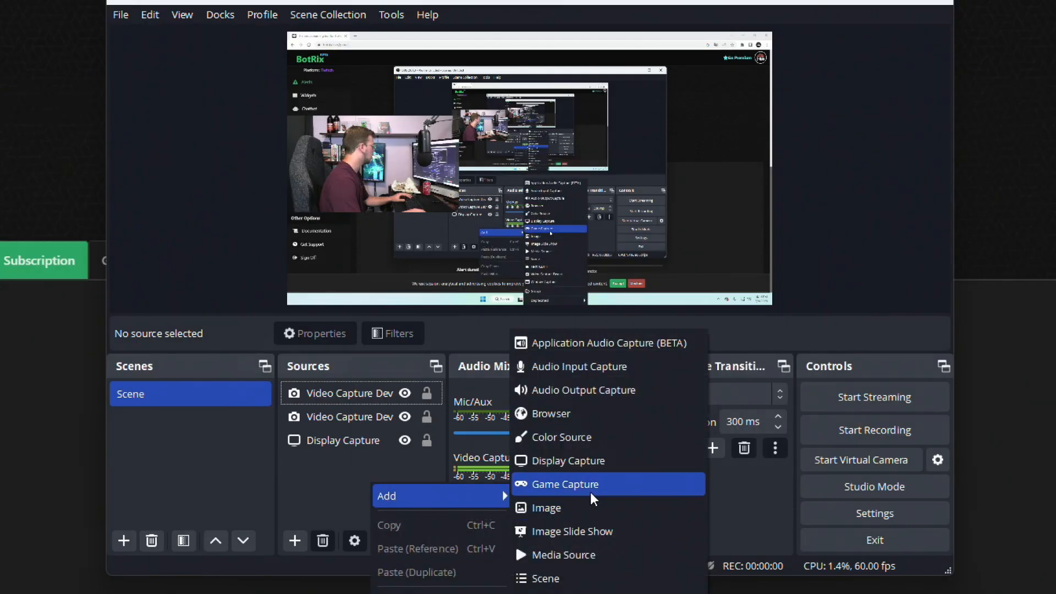
{"action": "left_click", "coordinate": [593, 413]}
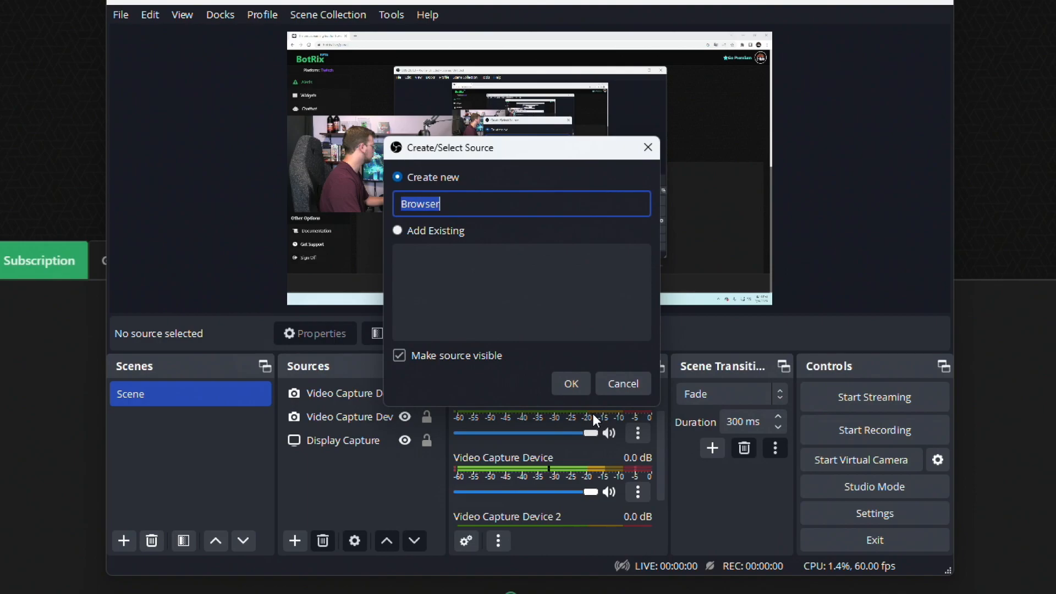
{"action": "left_click", "coordinate": [575, 376]}
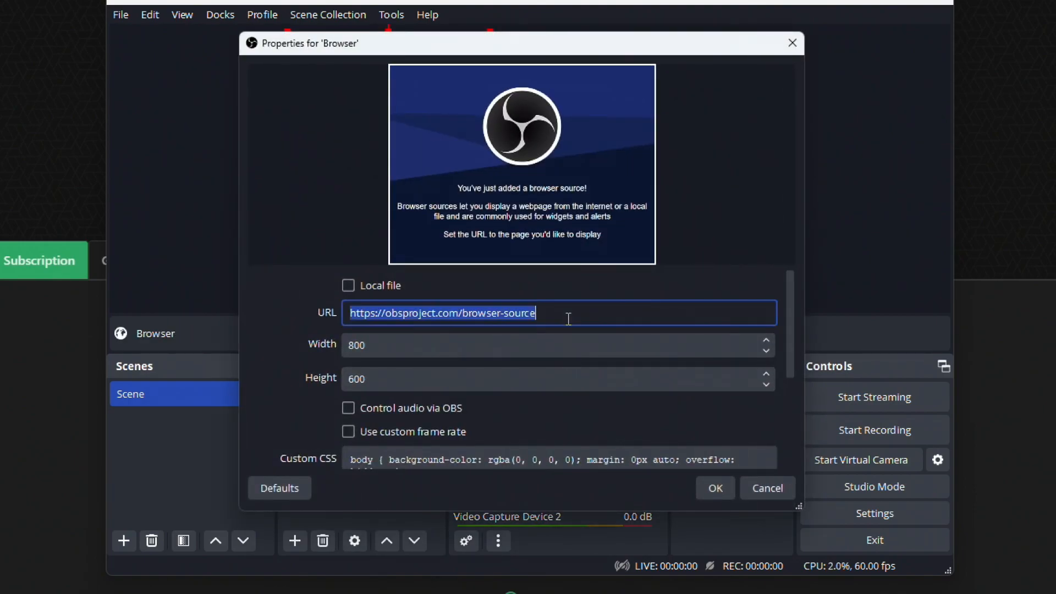
Paste the private BotRix alerts link as the Browser source's URL and set its width to 600.
{"action": "key", "text": "ctrl+v"}
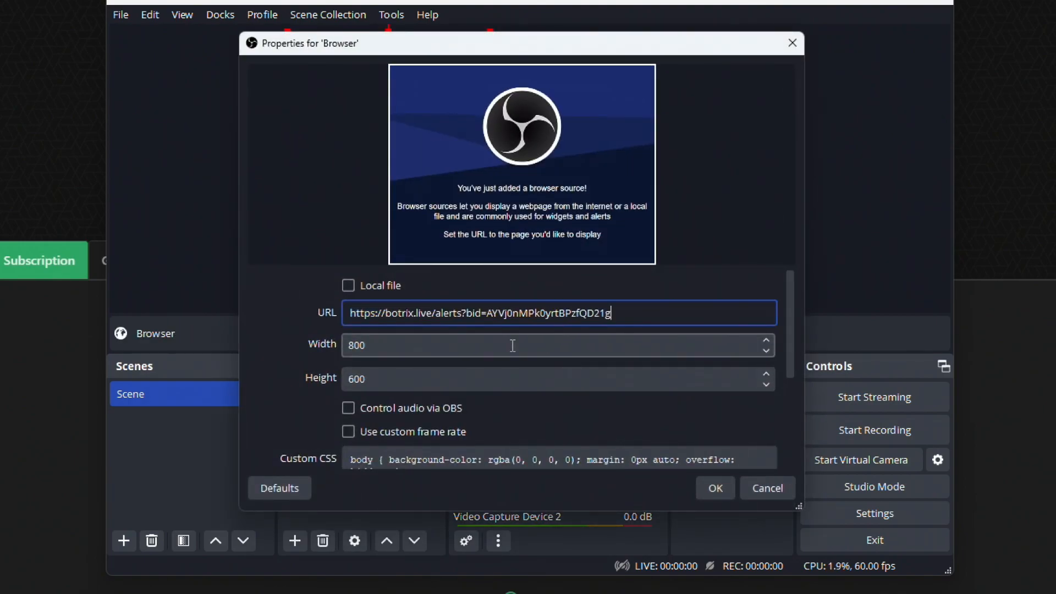
{"action": "key", "text": "Tab"}
{"action": "type", "text": "600"}
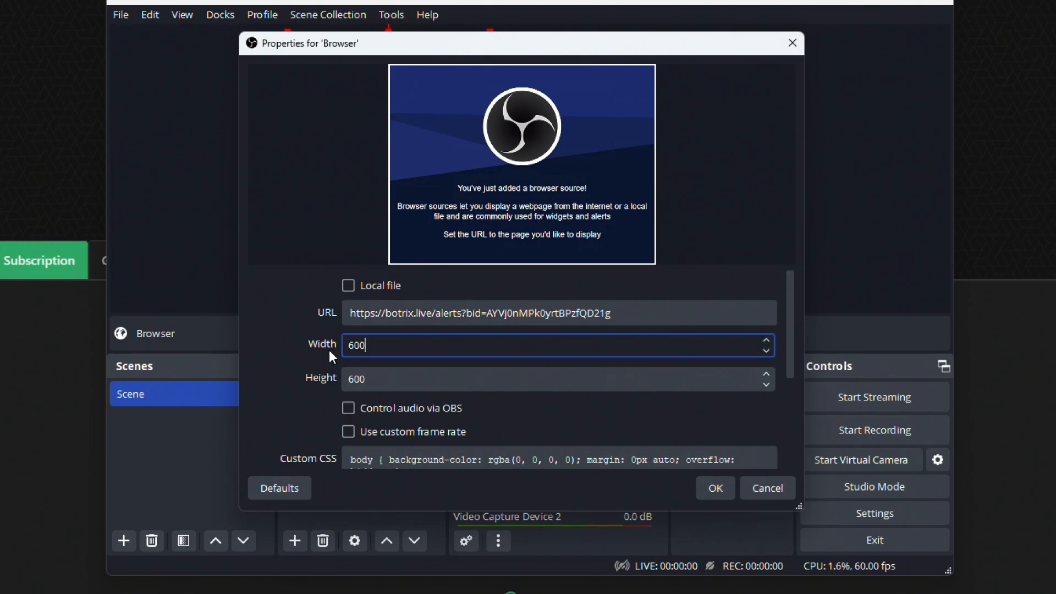
{"action": "left_click", "coordinate": [728, 488]}
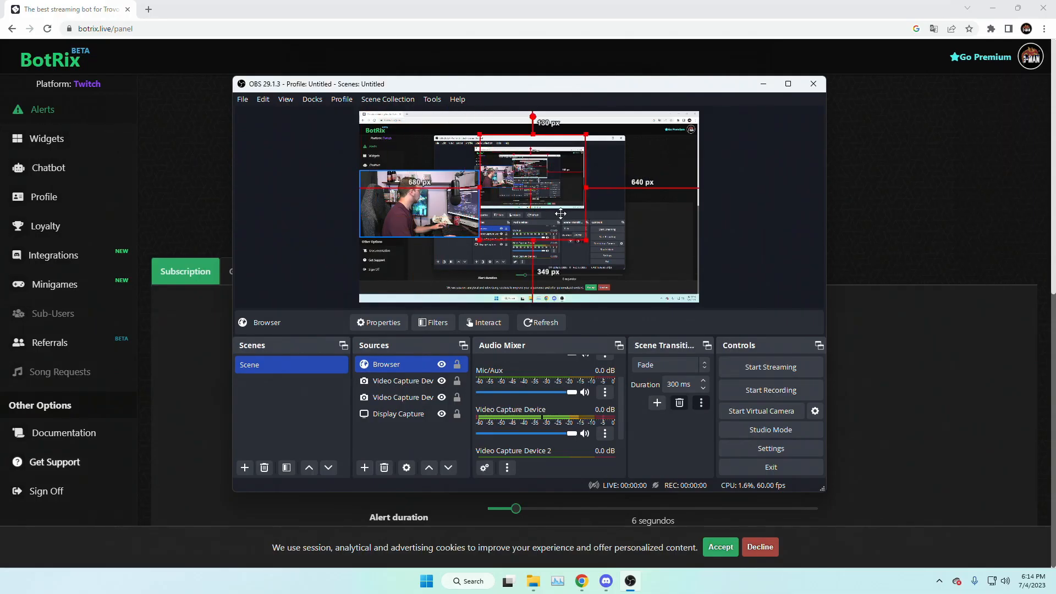
Trigger a Followers test alert on the BotRix page and return to OBS to check it.
{"action": "left_click", "coordinate": [187, 216]}
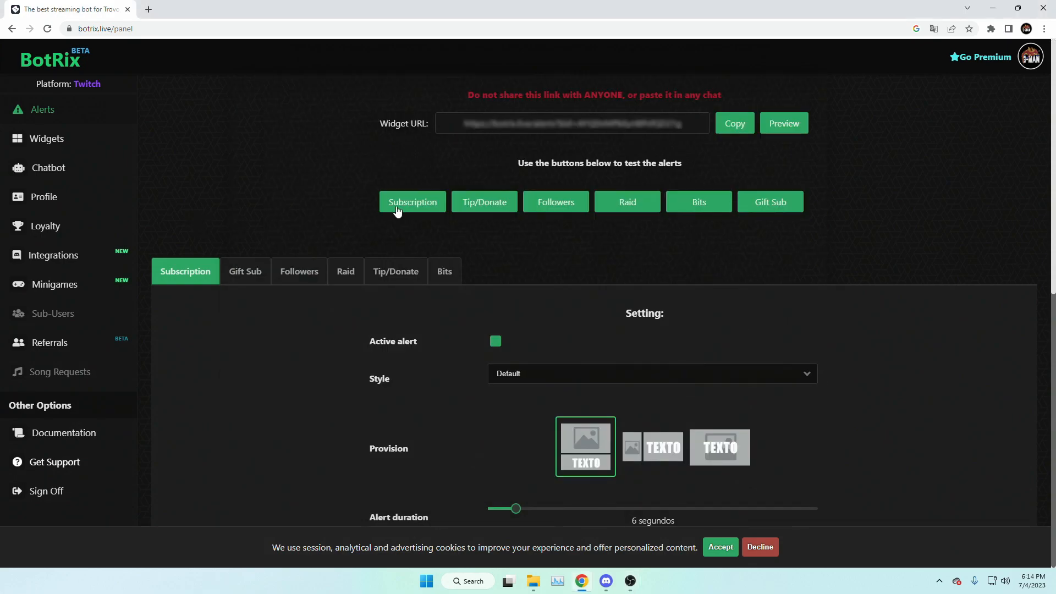
{"action": "left_click", "coordinate": [539, 213]}
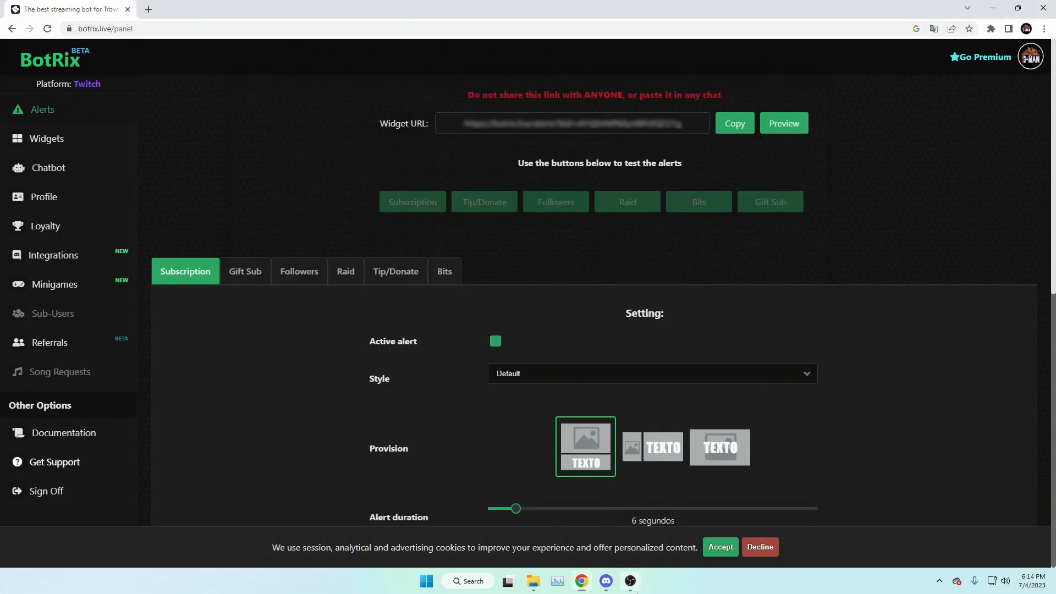
{"action": "left_click", "coordinate": [634, 587]}
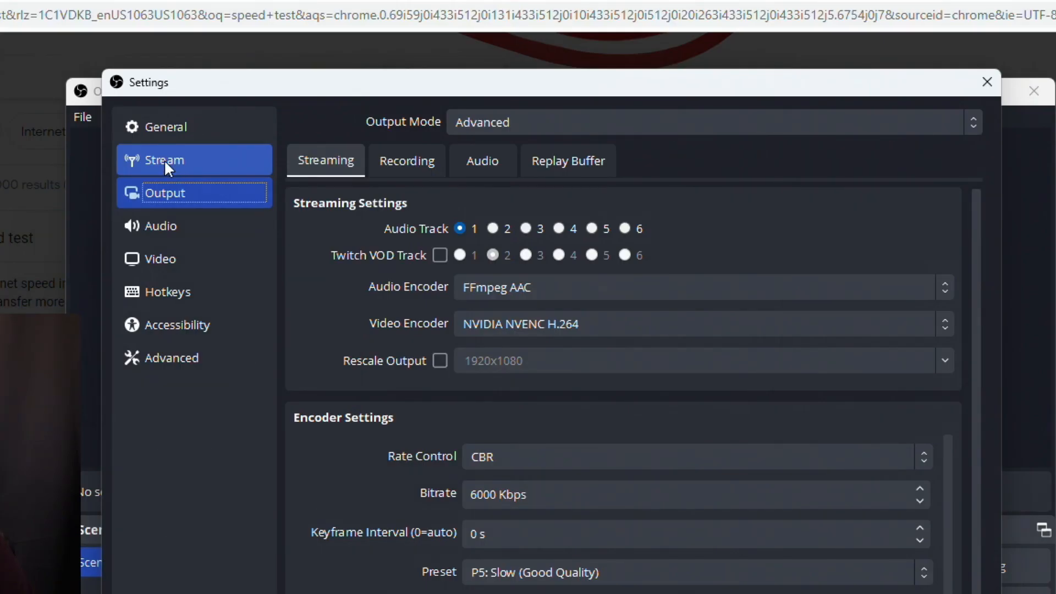
Open the Stream settings with Twitch as the service and choose to connect using a stream key.
{"action": "left_click", "coordinate": [291, 118]}
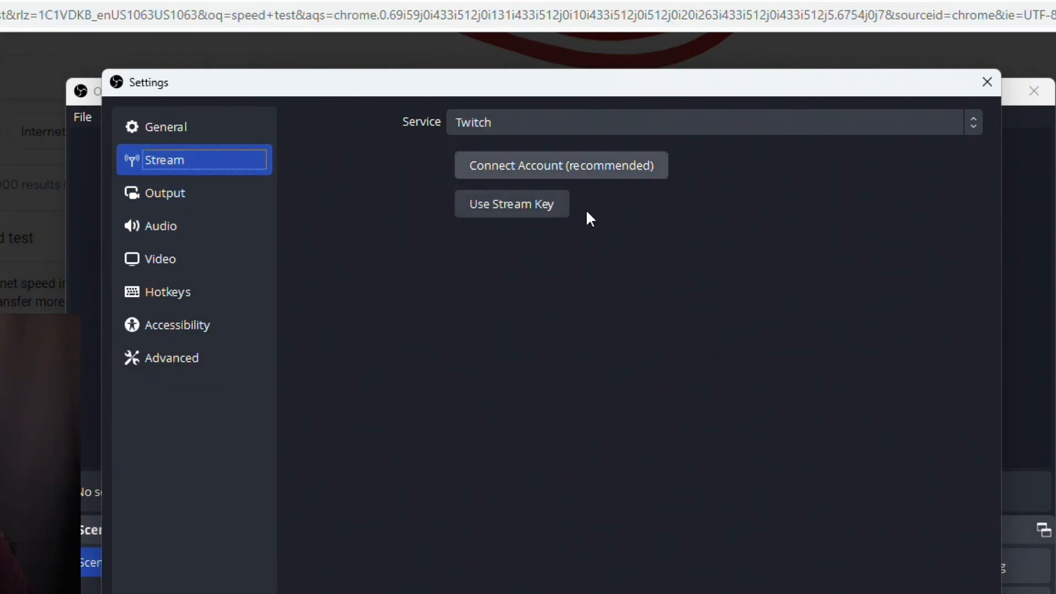
{"action": "left_click", "coordinate": [519, 209]}
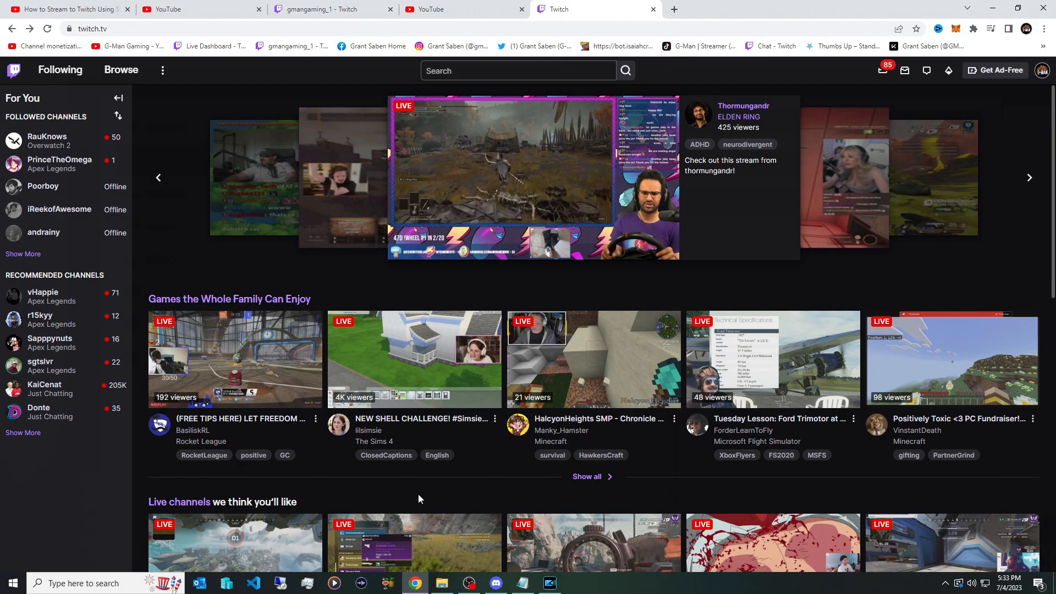
On Twitch in Chrome, go through the account's channel settings to the Stream page and copy the primary stream key.
{"action": "left_click", "coordinate": [1041, 75]}
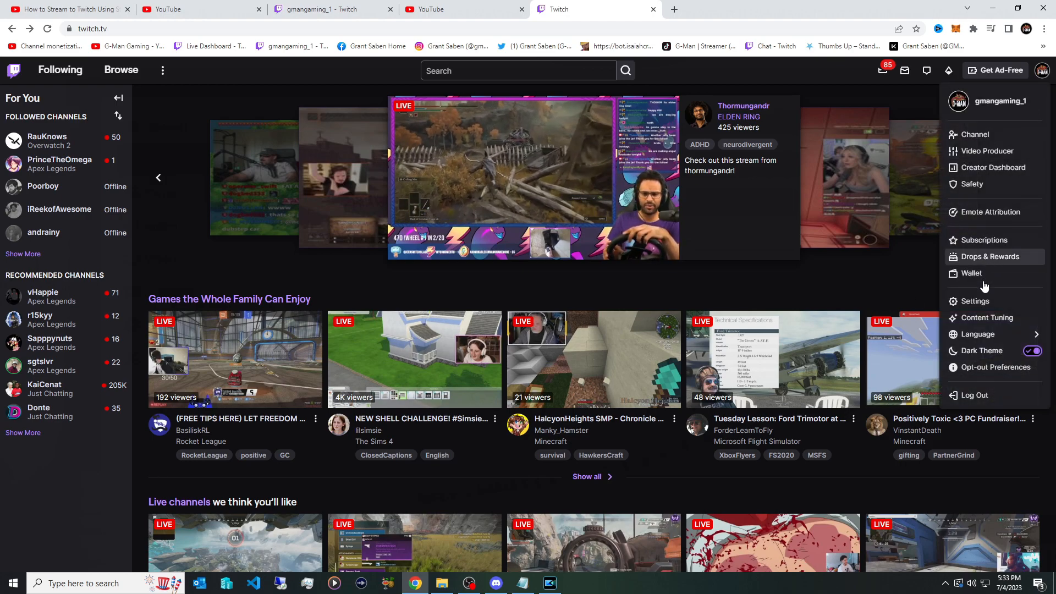
{"action": "left_click", "coordinate": [975, 301]}
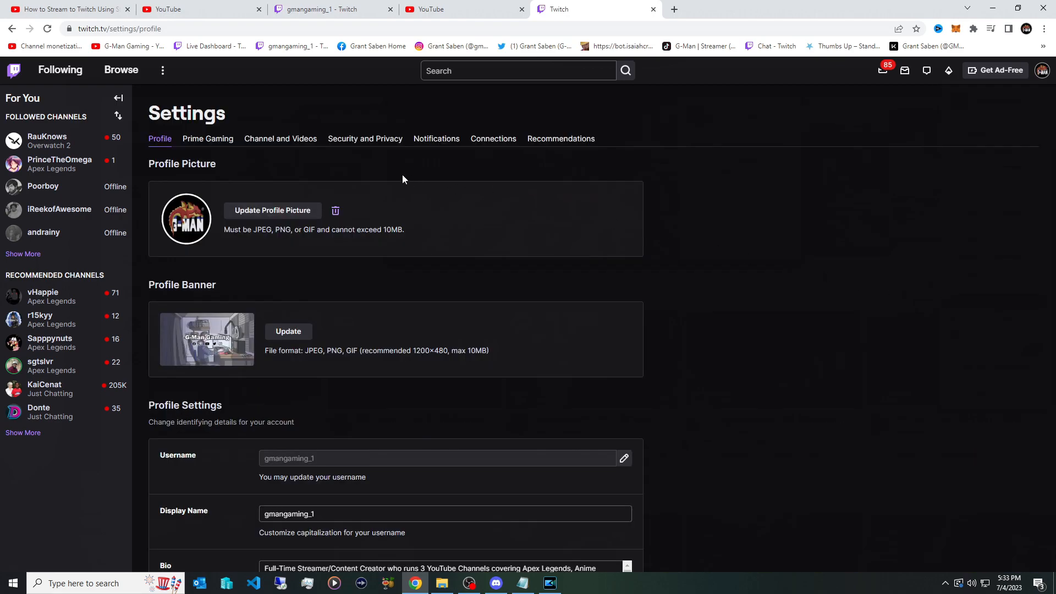
{"action": "left_click", "coordinate": [287, 142]}
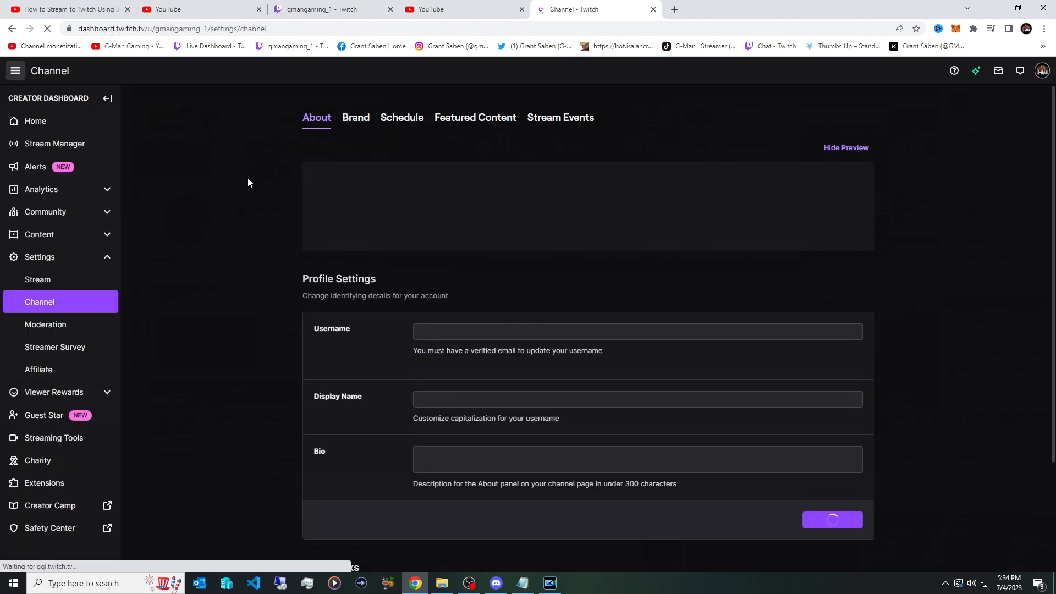
{"action": "left_click", "coordinate": [78, 284]}
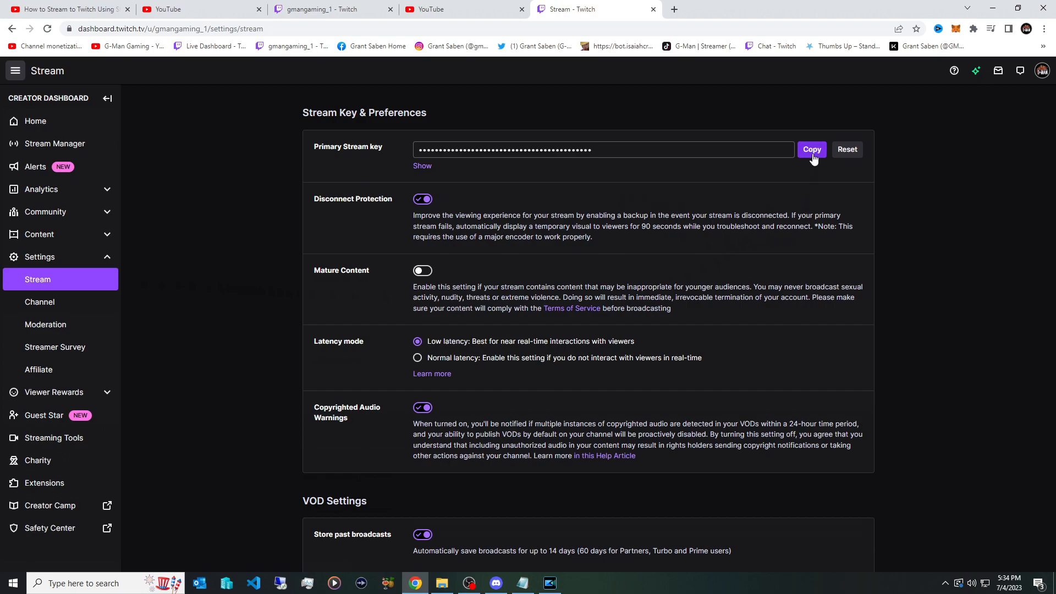
Switch to OBS, paste the Twitch stream key into the Stream Key field and save the settings.
{"action": "left_click", "coordinate": [468, 584]}
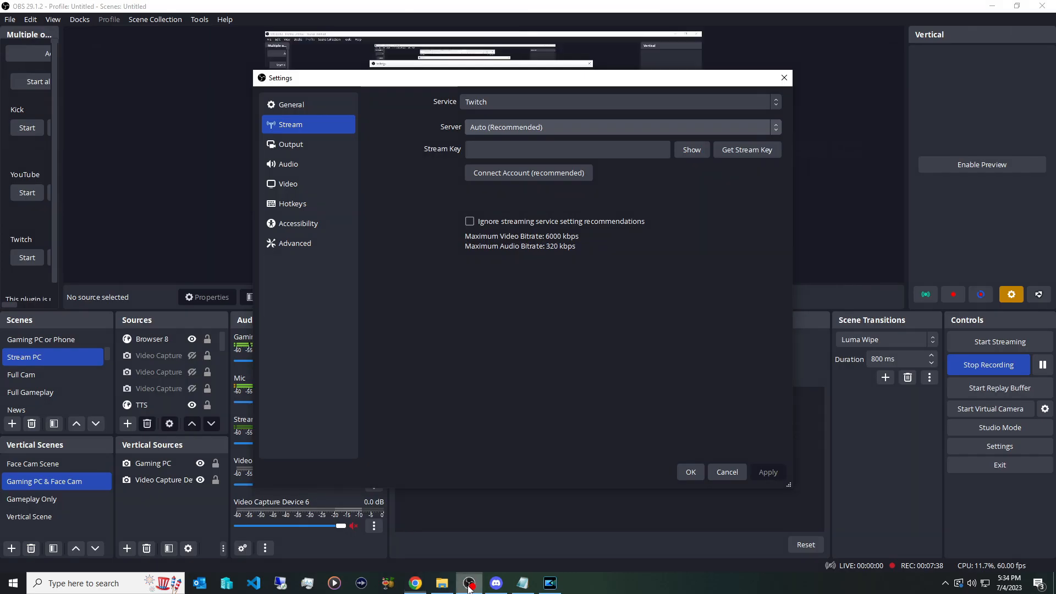
{"action": "left_click", "coordinate": [535, 157]}
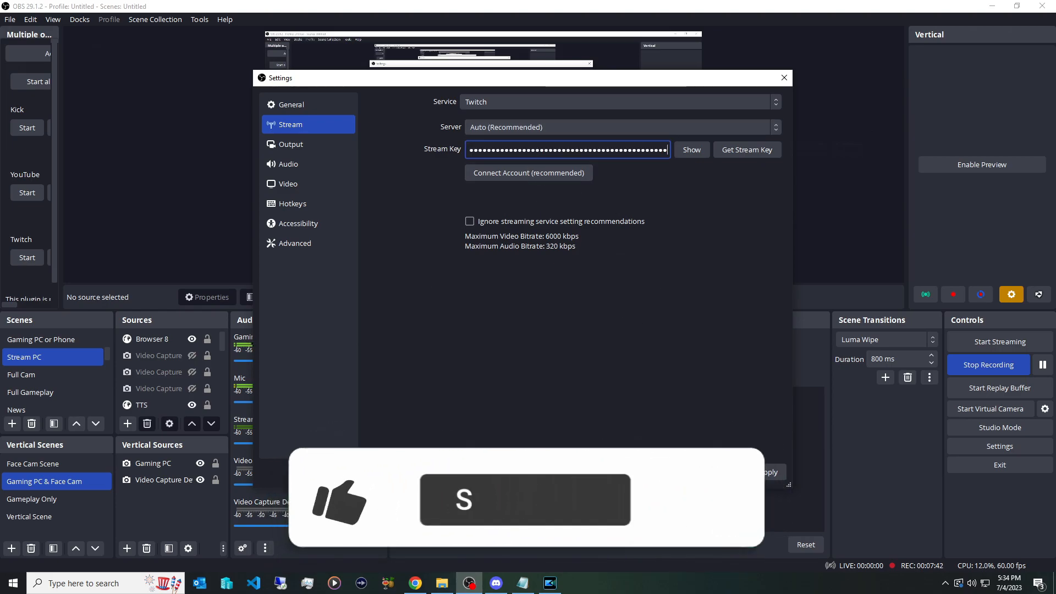
{"action": "left_click", "coordinate": [689, 475]}
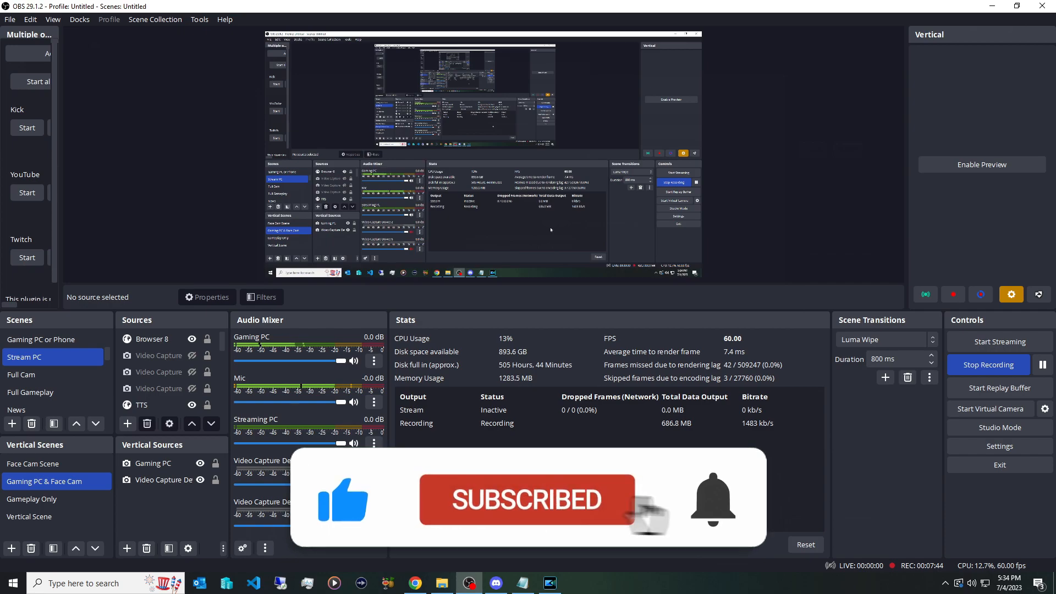